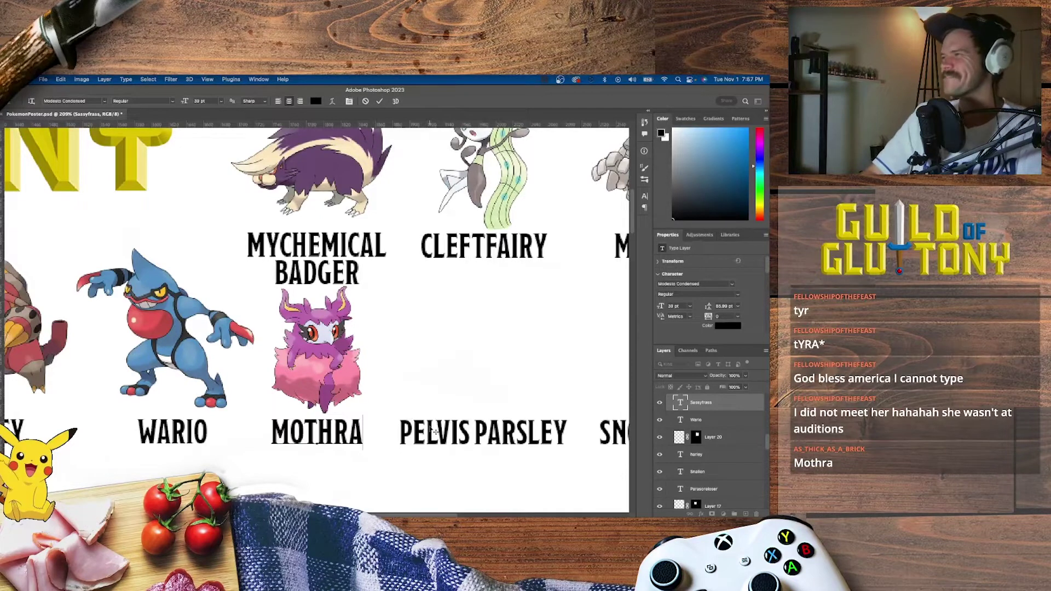
Commit the MOTHRA label under the purple-and-pink moth creature.
key("super+Return")
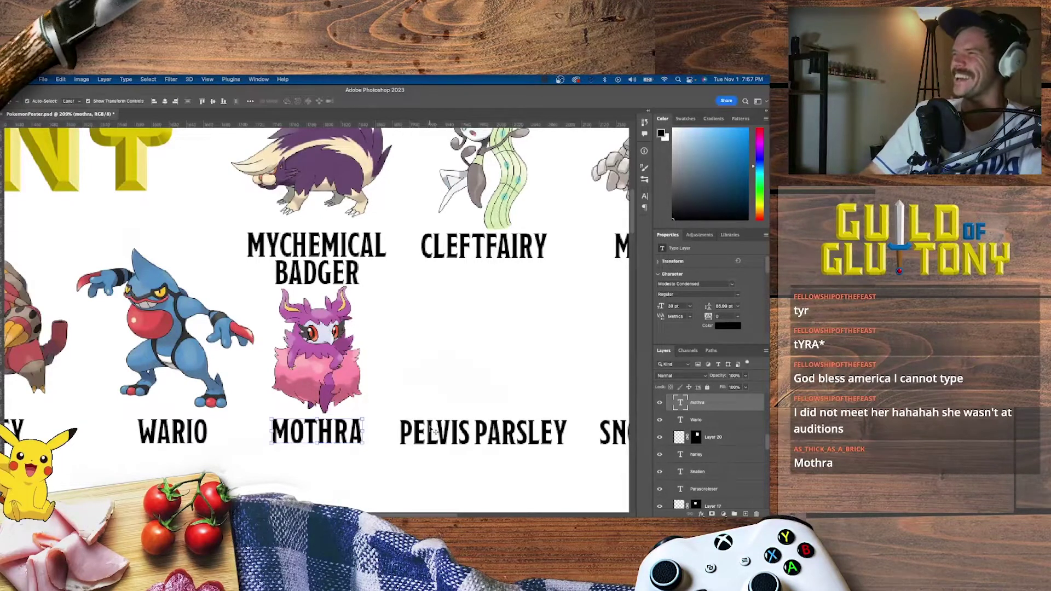
scroll(433, 431, "down", 2)
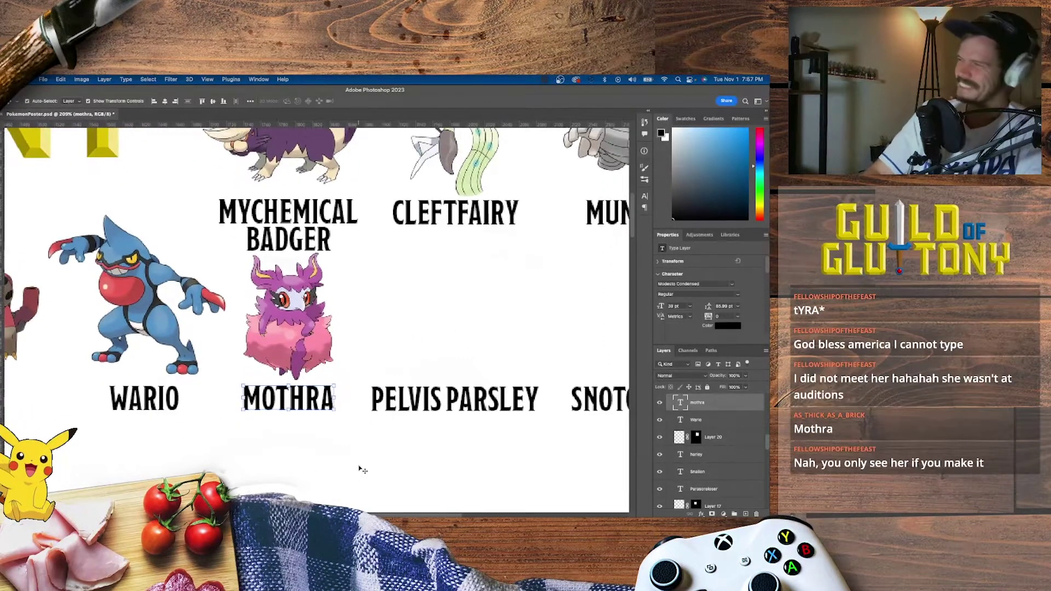
scroll(360, 469, "right", 3)
scroll(346, 495, "right", 2)
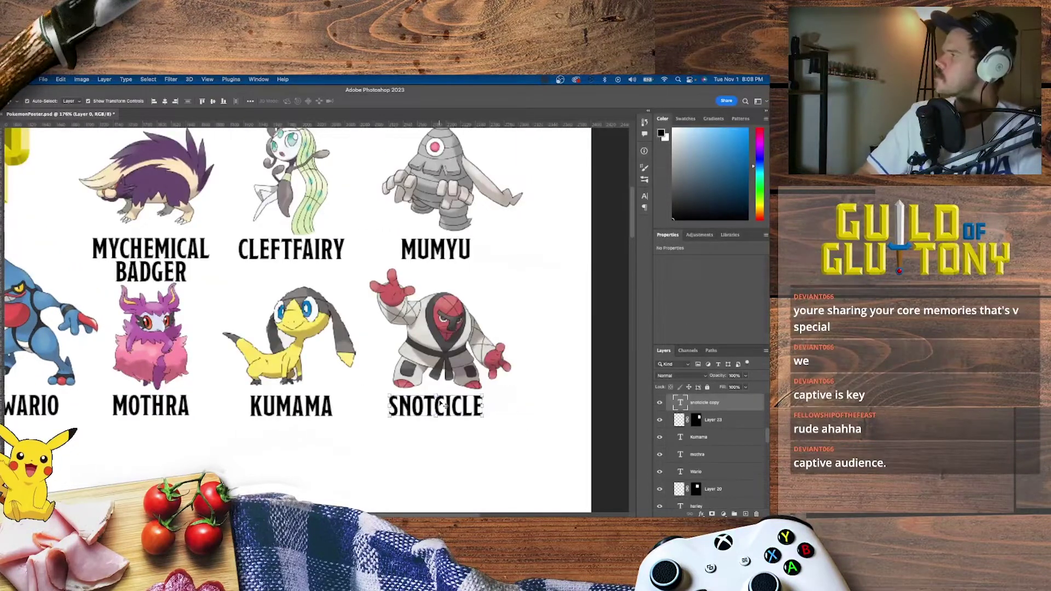
Open the SNOTCICLE label under the karate creature for editing and search Google Images for hitmochan.
double_click(440, 402)
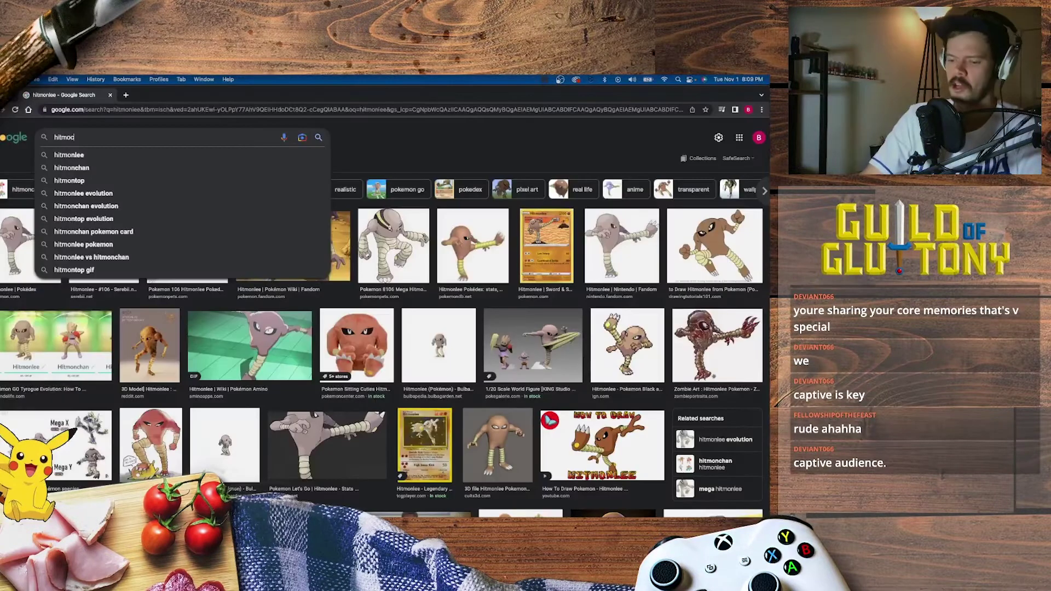
type("han")
key("Return")
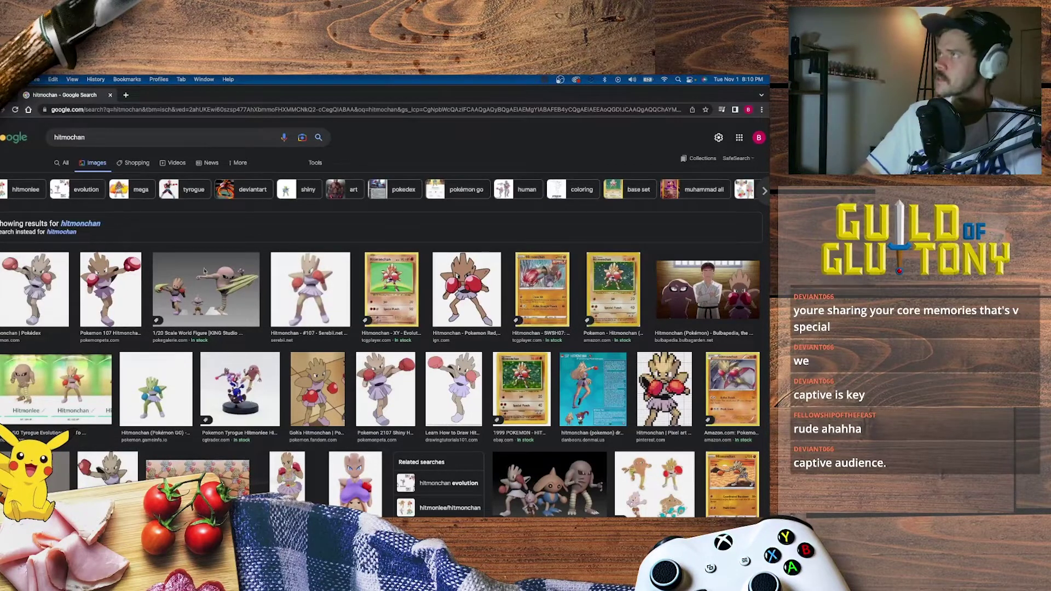
left_click(459, 498)
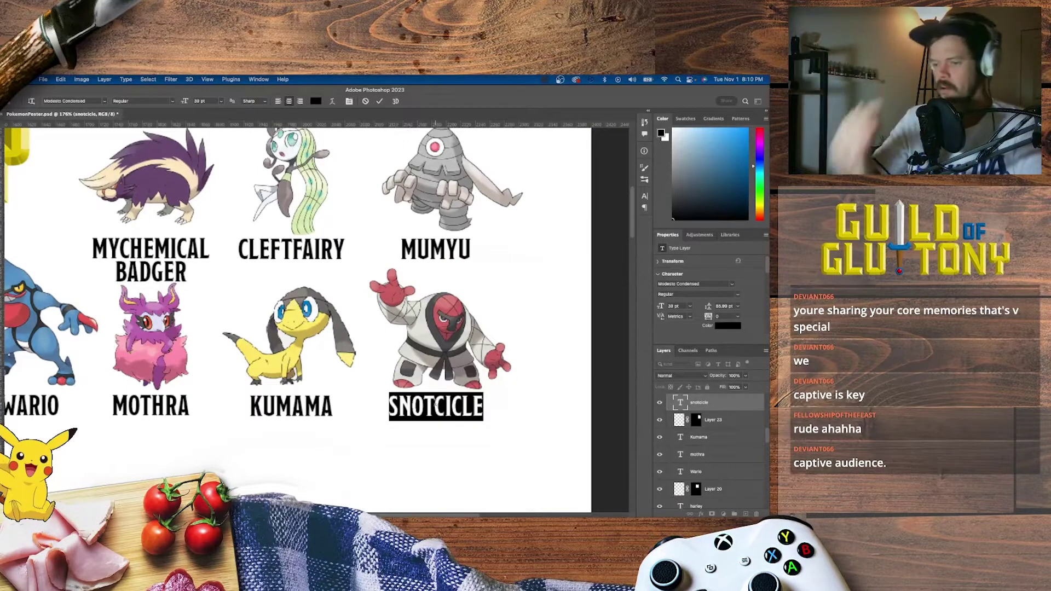
Replace the SNOTCICLE label under the karate creature with HITMONTYSON.
type("H")
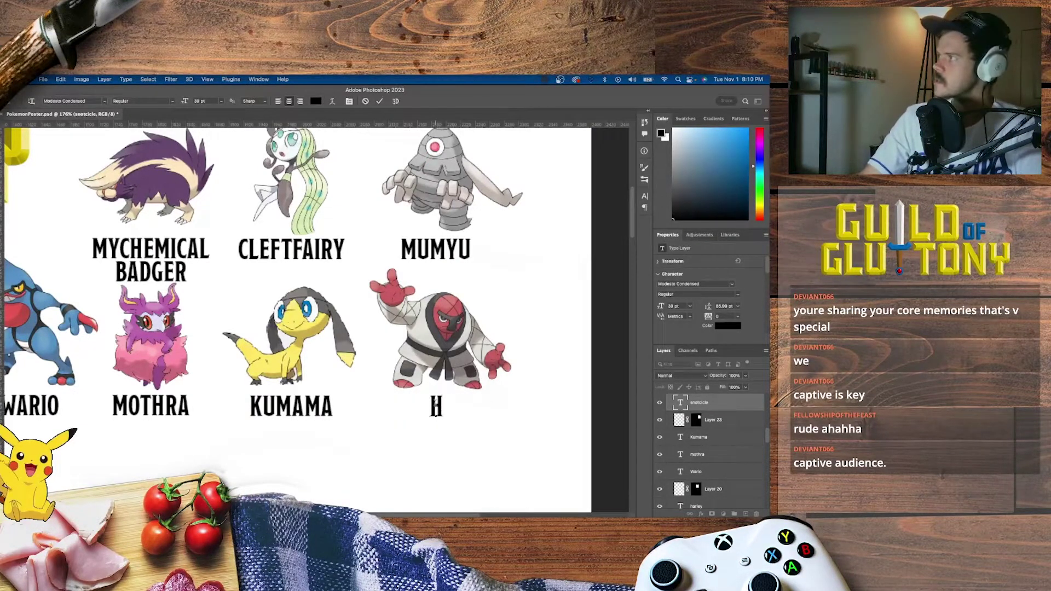
type("ITMON")
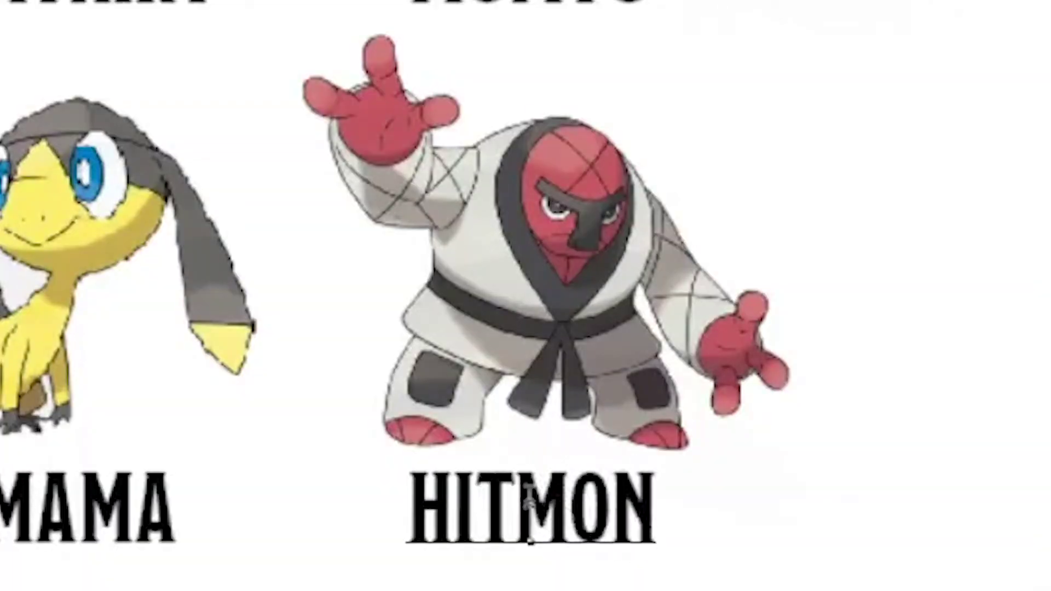
type("TYOS")
key("BackSpace")
key("BackSpace")
type("SON")
key("super+Return")
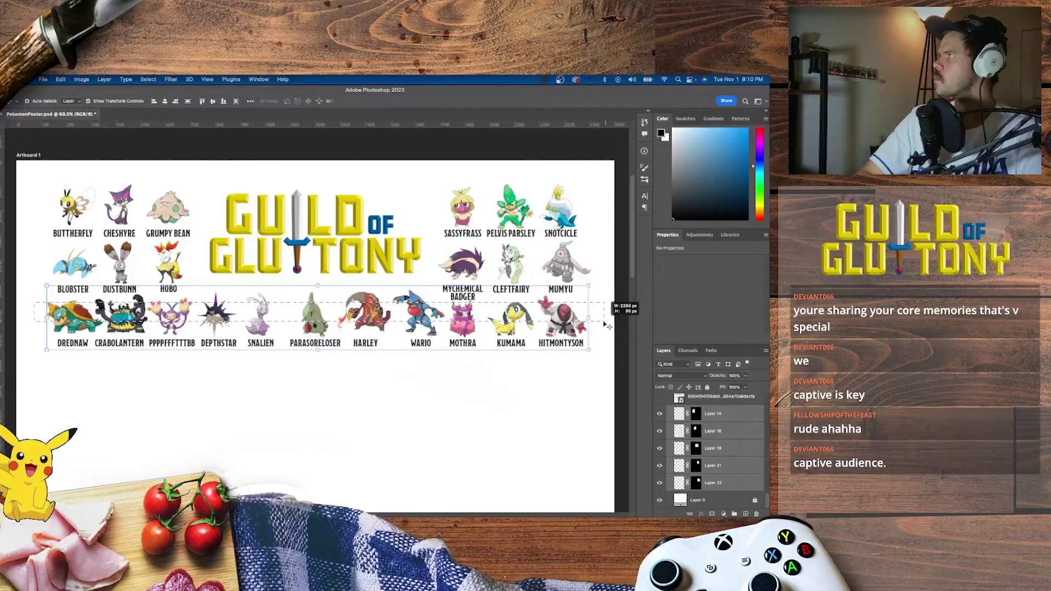
Select the name labels across the third row, from HITMONTYSON back to DREDNAW.
left_click_drag(605, 310, 602, 306)
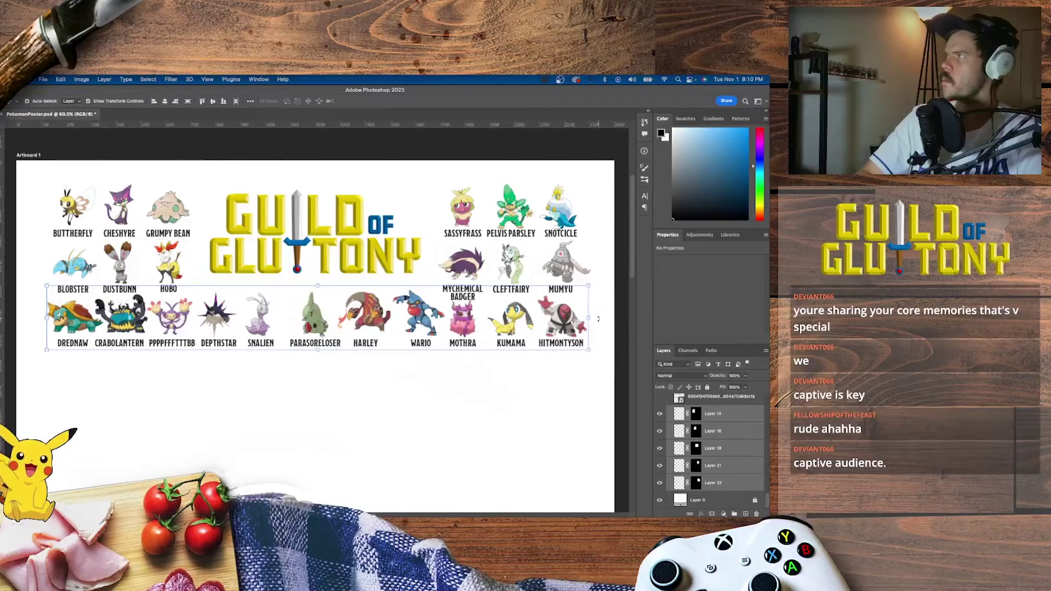
left_click(572, 344)
left_click(513, 344, "shift")
left_click(462, 343, "shift")
left_click(422, 343, "shift")
left_click_drag(372, 343, 77, 343)
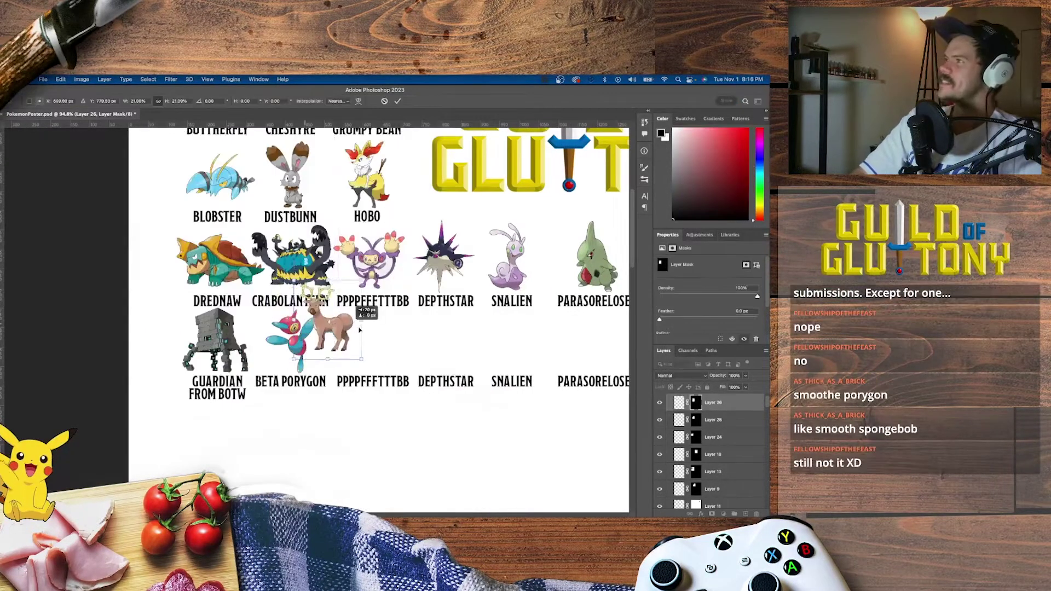
Move the brown deer image into the third slot of the fourth row, centred above its name label.
left_click_drag(359, 329, 377, 350)
key("super+plus")
key("super+plus")
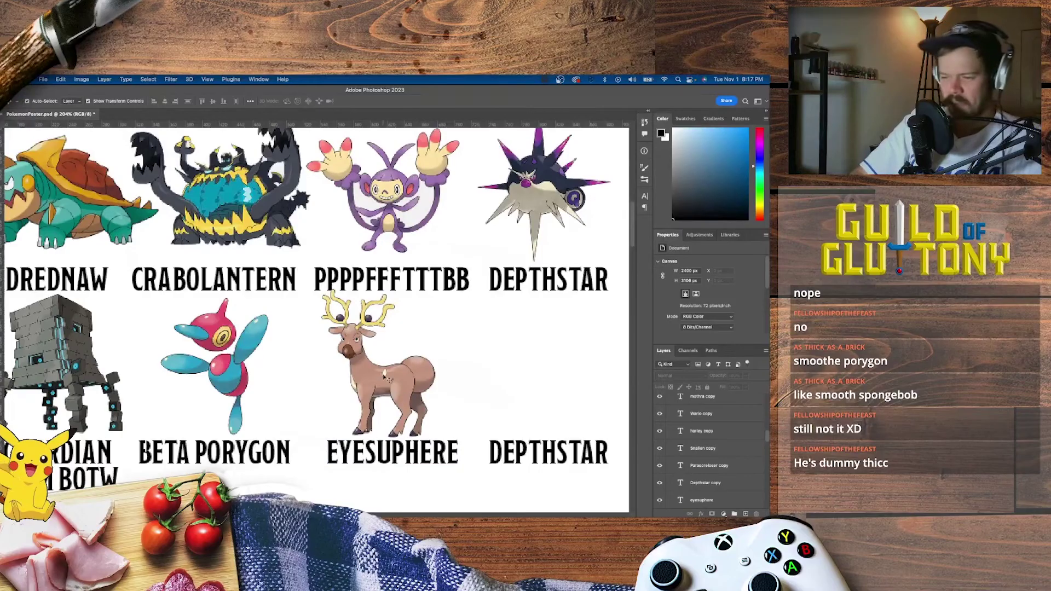
scroll(384, 376, "right", 5)
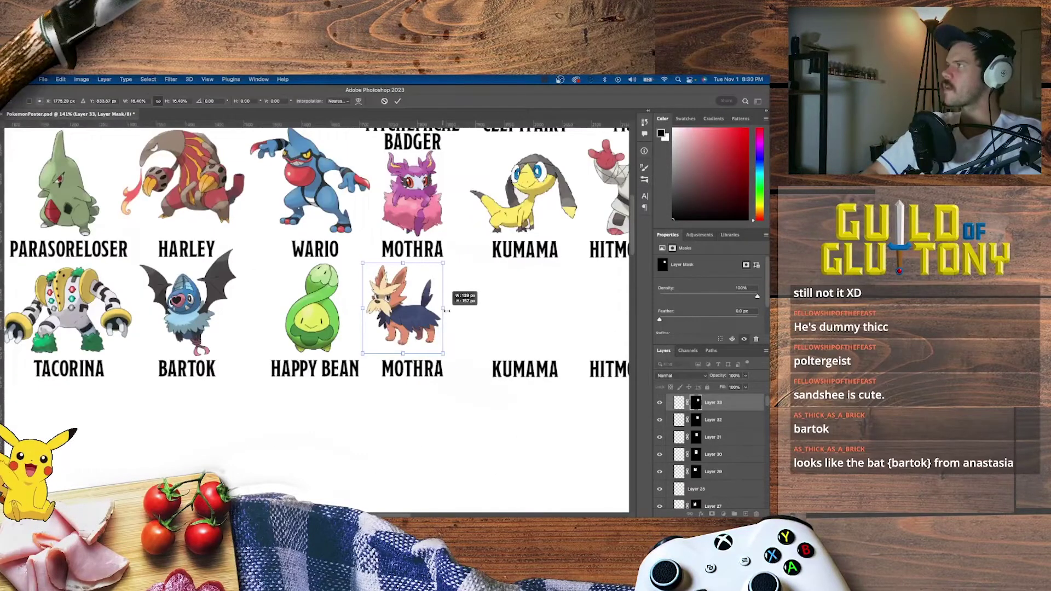
Nudge the green bean creature together with its HAPPY BEAN label to the left, clear of the SHERLOCK BONES label.
scroll(438, 312, "up", 4)
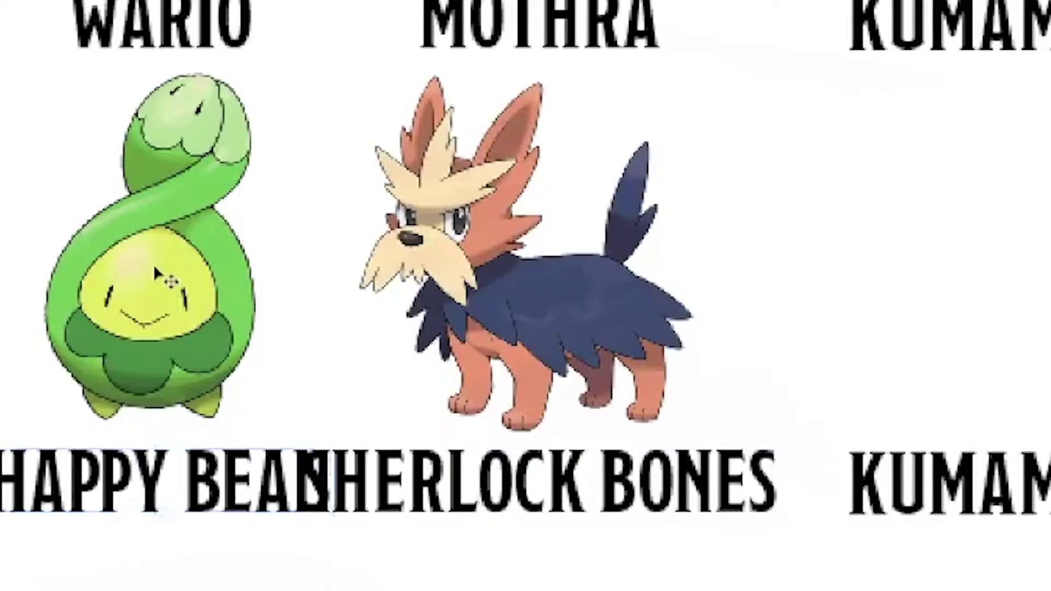
left_click(259, 329)
key("shift+Left")
key("shift+Left")
key("shift+Left")
left_click(328, 333)
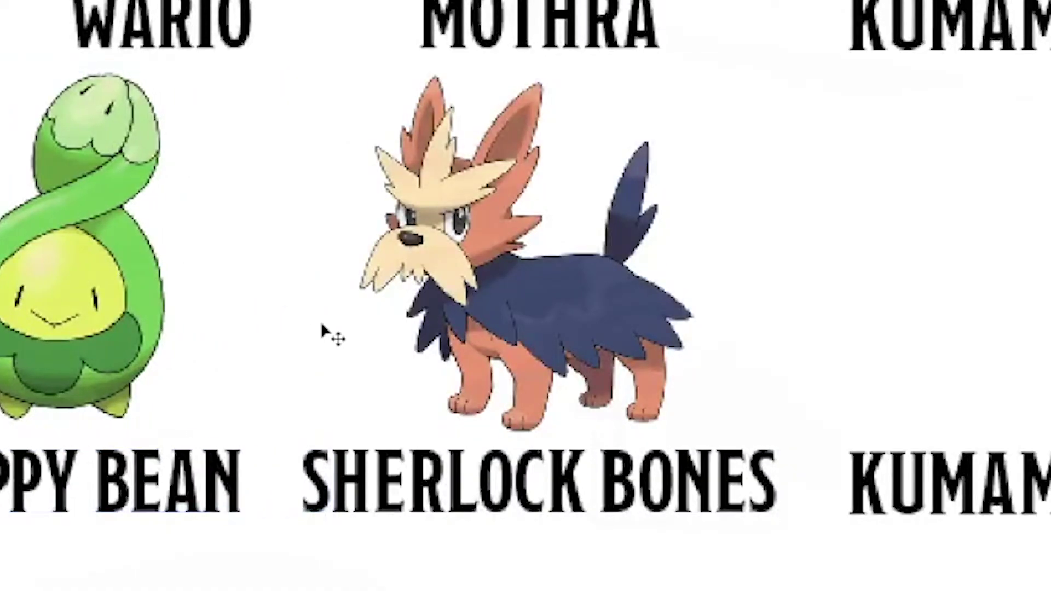
Paste the tweed detective hat image, scale it down and fit it on the SHERLOCK BONES dog's head.
key("super+v")
left_click(334, 101)
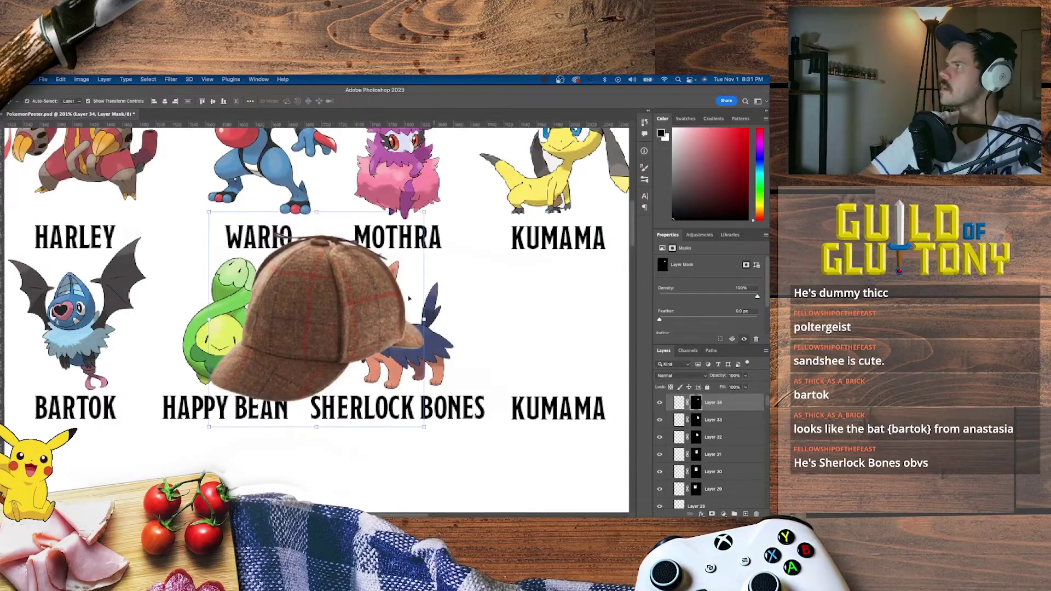
left_click_drag(425, 212, 361, 275)
left_click_drag(327, 311, 380, 272)
left_click_drag(414, 237, 399, 256)
scroll(318, 322, "up", 5)
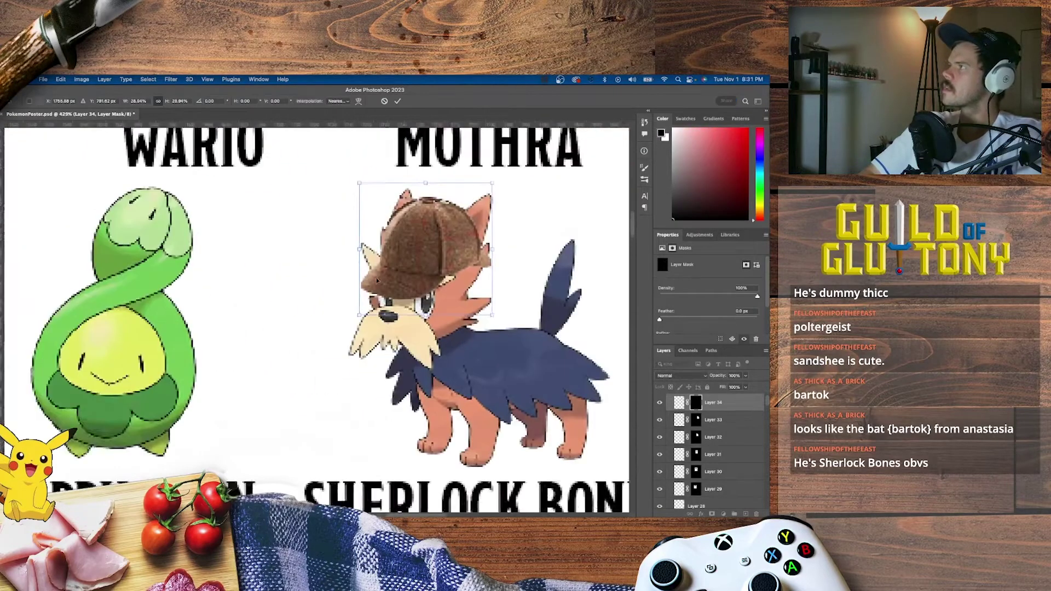
key("Return")
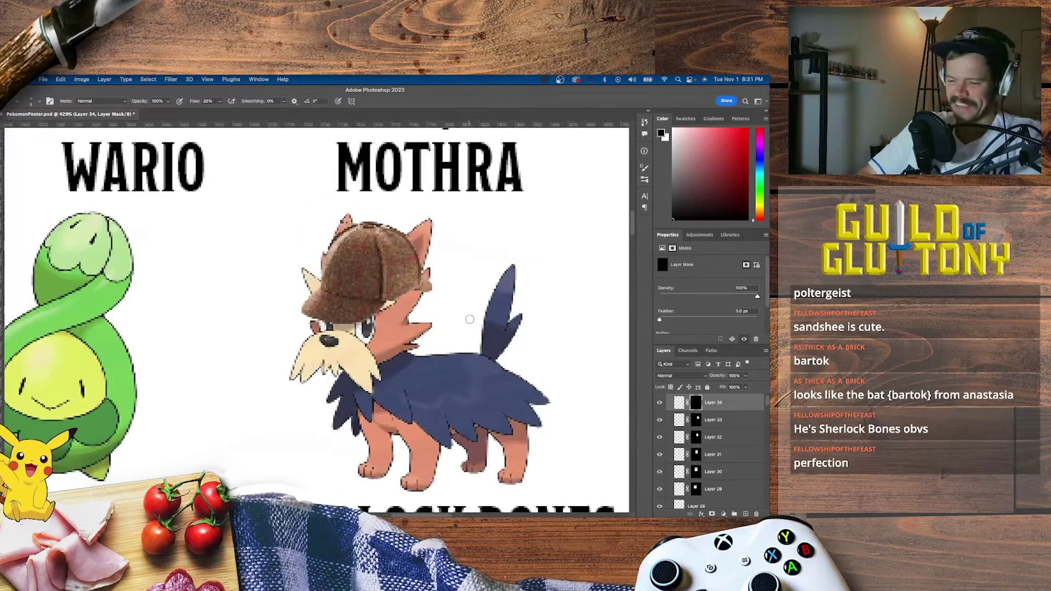
Paint on the hat's layer mask to bring the dog's ear in front of the hat, and deselect the layer.
mouse_move(416, 284)
left_mouse_down()
mouse_move(405, 246)
mouse_move(416, 237)
left_mouse_up()
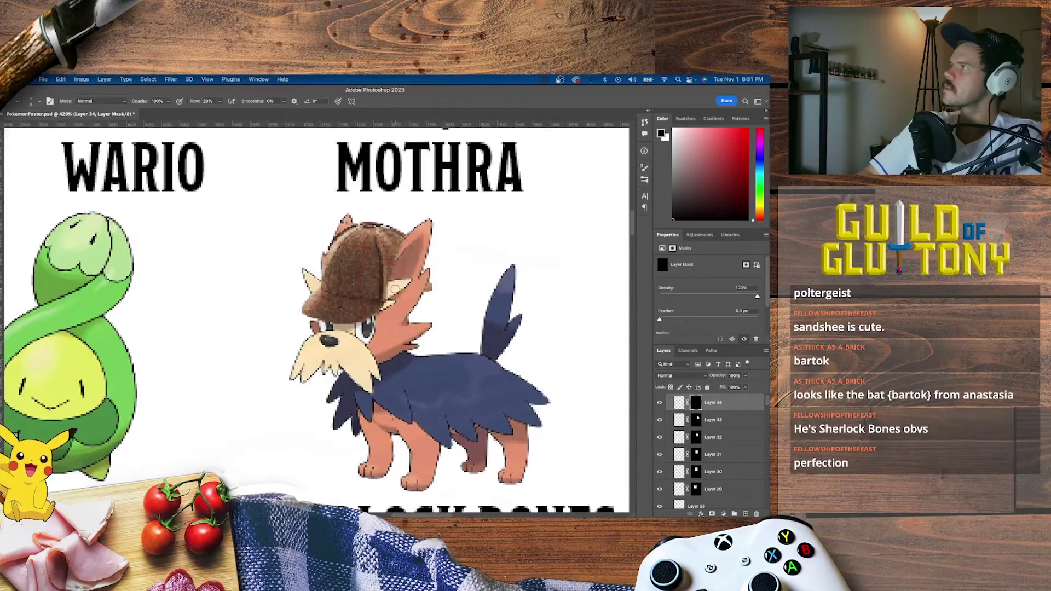
key("super+minus")
key("v")
left_click(375, 462)
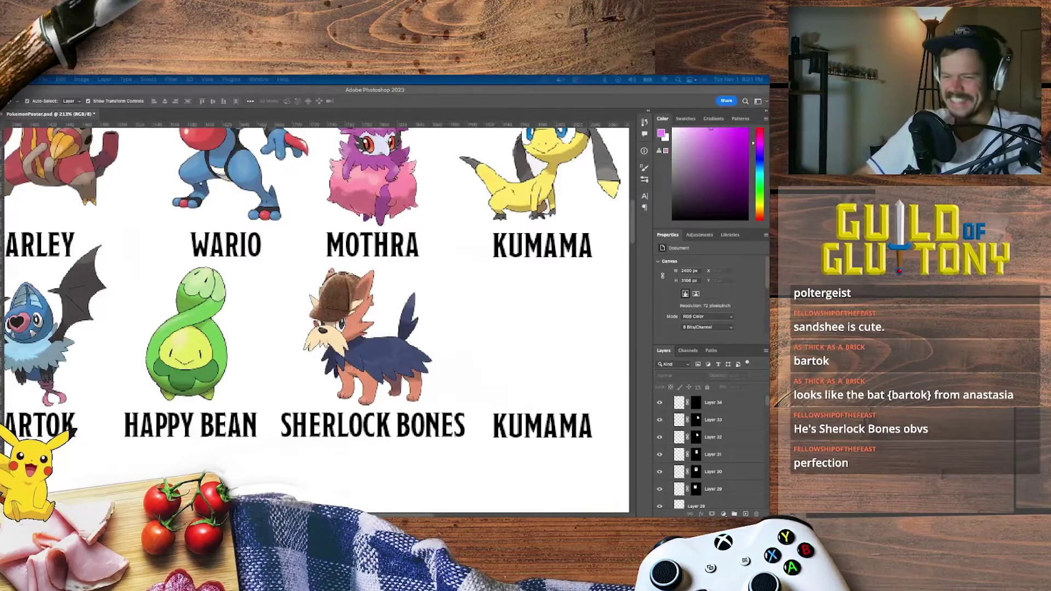
left_click(388, 490)
scroll(388, 490, "right", 4)
scroll(388, 490, "up", 2)
scroll(388, 490, "down", 2)
scroll(389, 491, "down", 1)
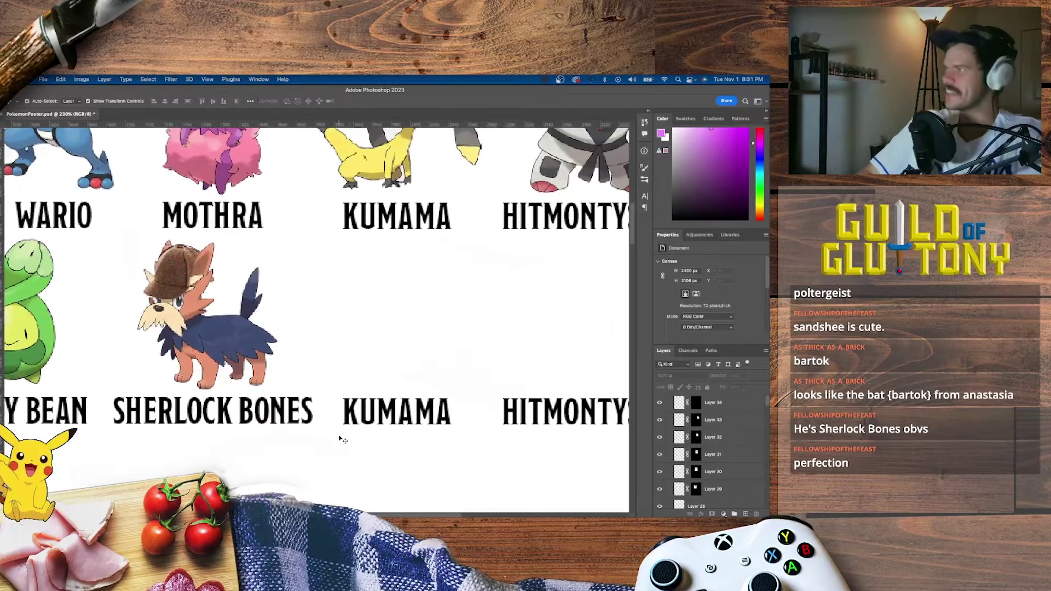
scroll(339, 438, "right", 3)
scroll(339, 435, "up", 1)
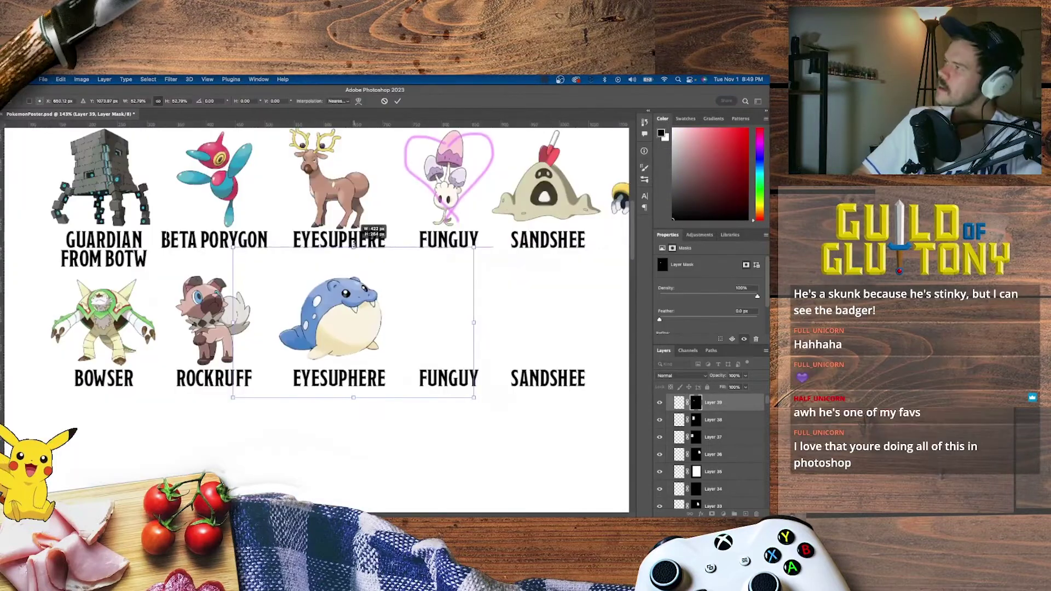
Resize the blue seal image in the fifth row and replace the EYESUPHERE label beneath it with BLUBBY.
left_click_drag(353, 252, 351, 249)
key("Return")
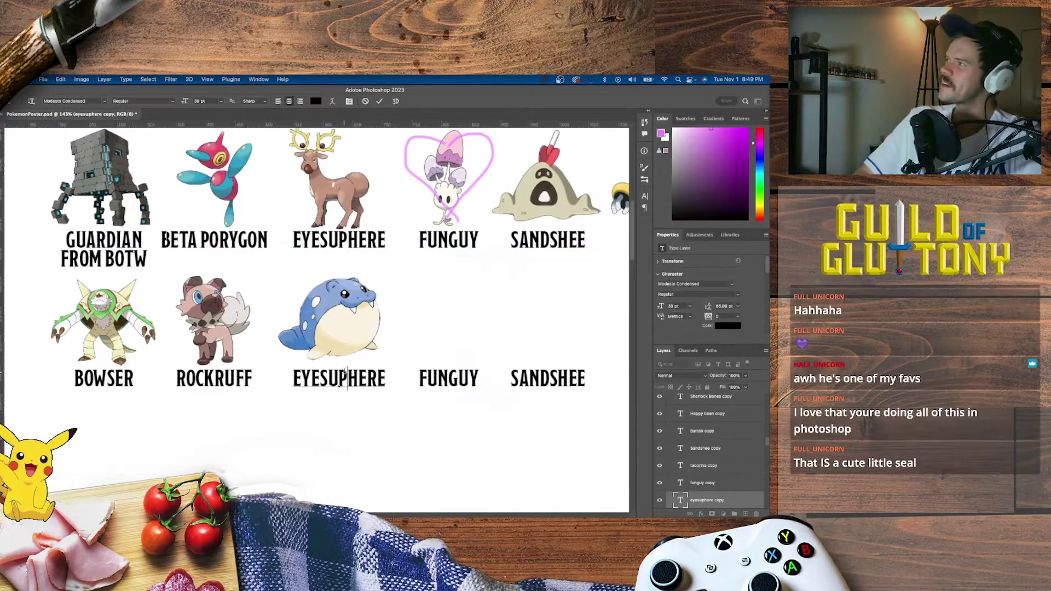
double_click(345, 378)
type("BLUBBY")
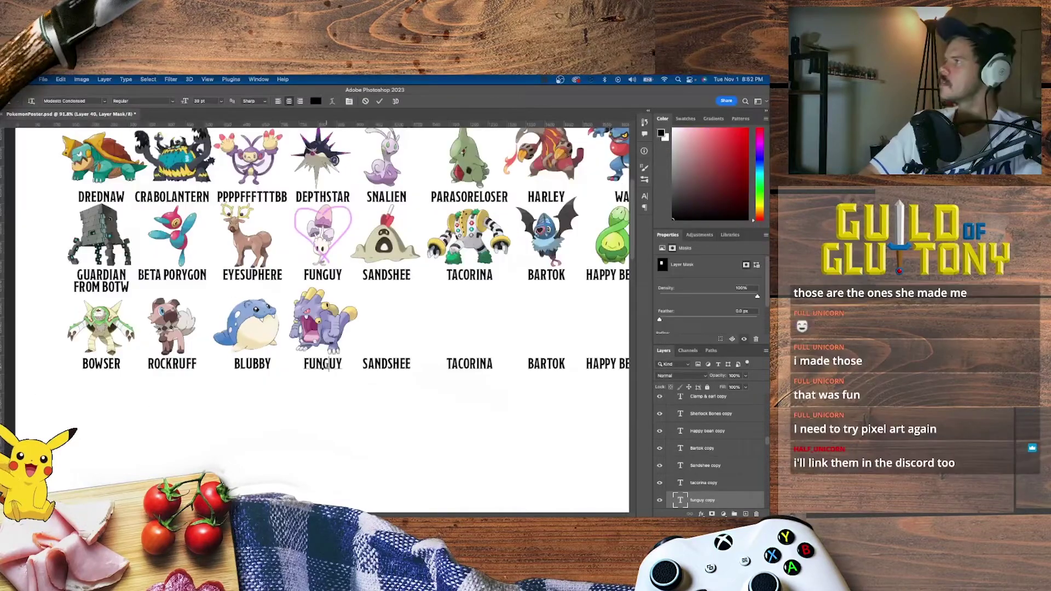
Replace the FUNGUY label under the purple shouting creature in the fifth row with AAAAAAAAAAA.
double_click(323, 363)
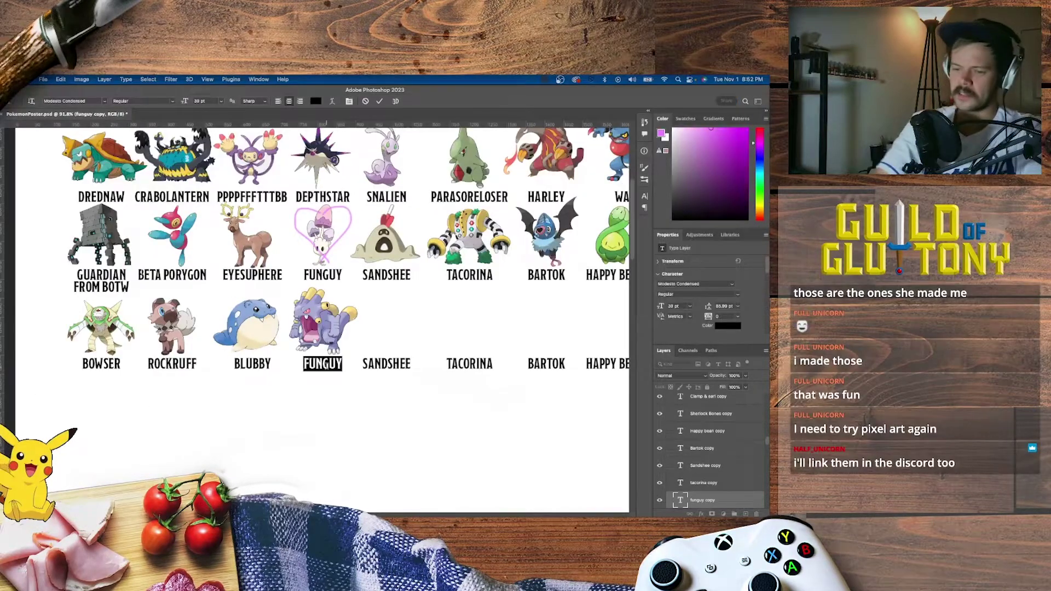
type("AAAAAAAAAAA")
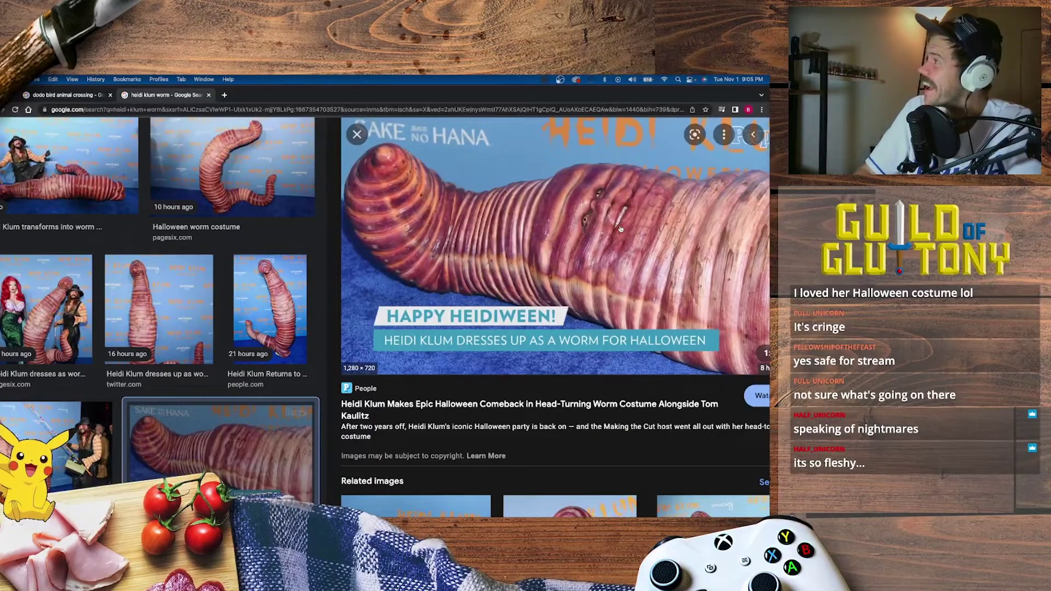
In the browser, view the Heidi Klum worm costume and capture the worm from the full-screen video.
key("super+minus")
key("super+minus")
key("super+minus")
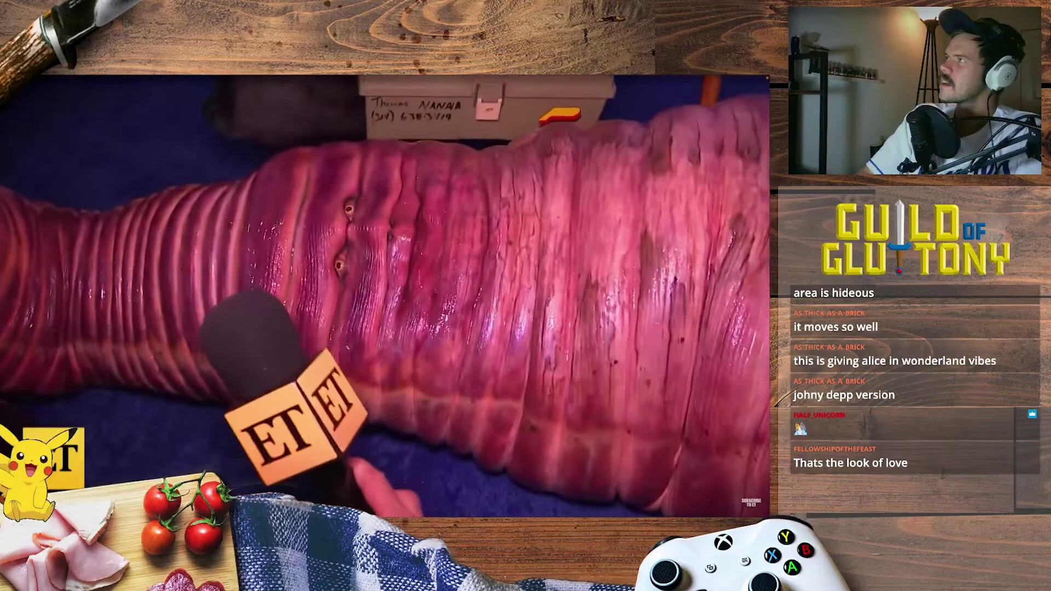
left_click(392, 212)
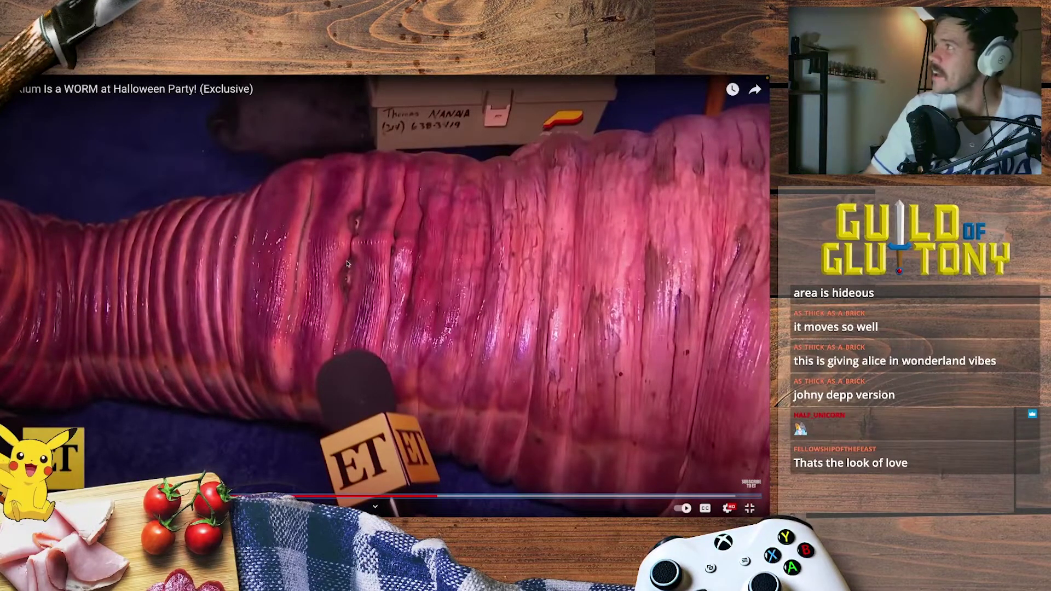
left_click_drag(306, 201, 466, 319)
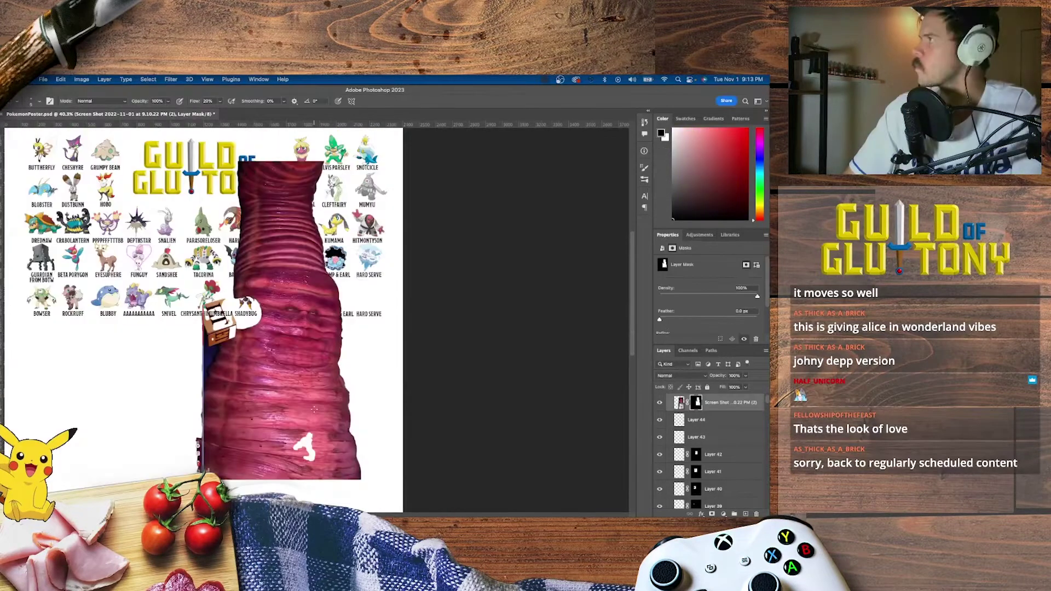
Scale the masked worm screenshot down into the fifth-row slot above SHERLOCK BONES and touch up its layer mask.
key("v")
left_click_drag(284, 479, 300, 293)
key("super+plus")
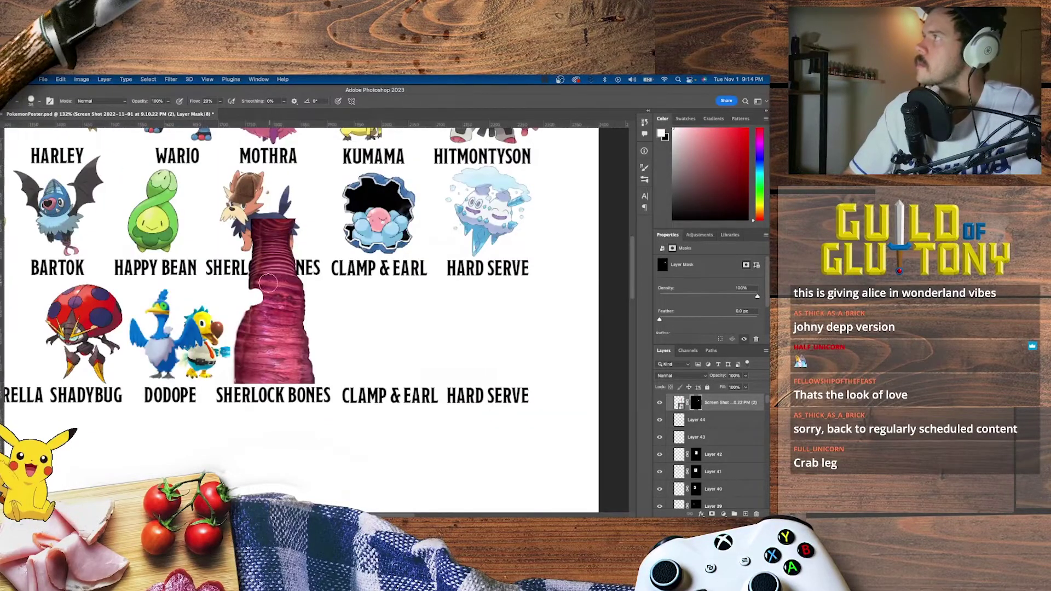
left_click_drag(262, 299, 254, 298)
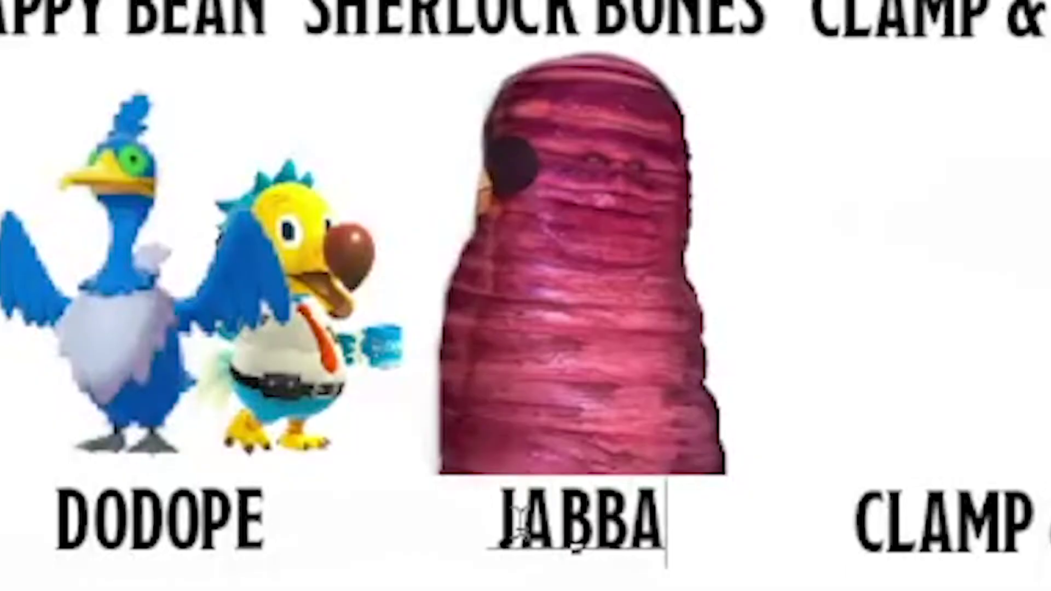
Complete the label under the worm image as JABBASTAIL.
type("STAIL")
key("ctrl+Return")
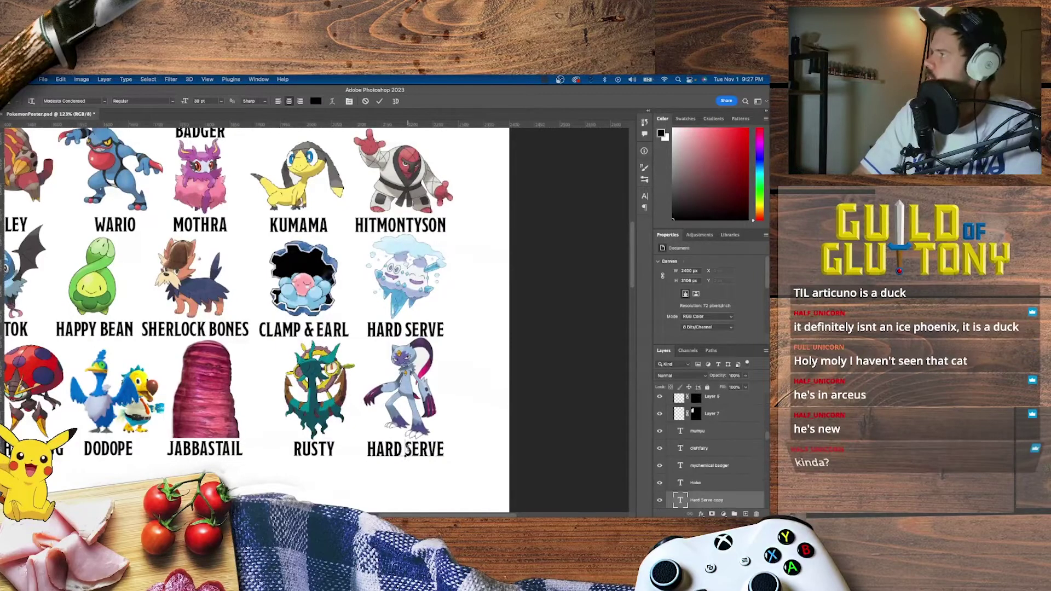
Replace the HARD SERVE label under the clawed blue creature in the fifth row with CLAWDIA.
double_click(681, 499)
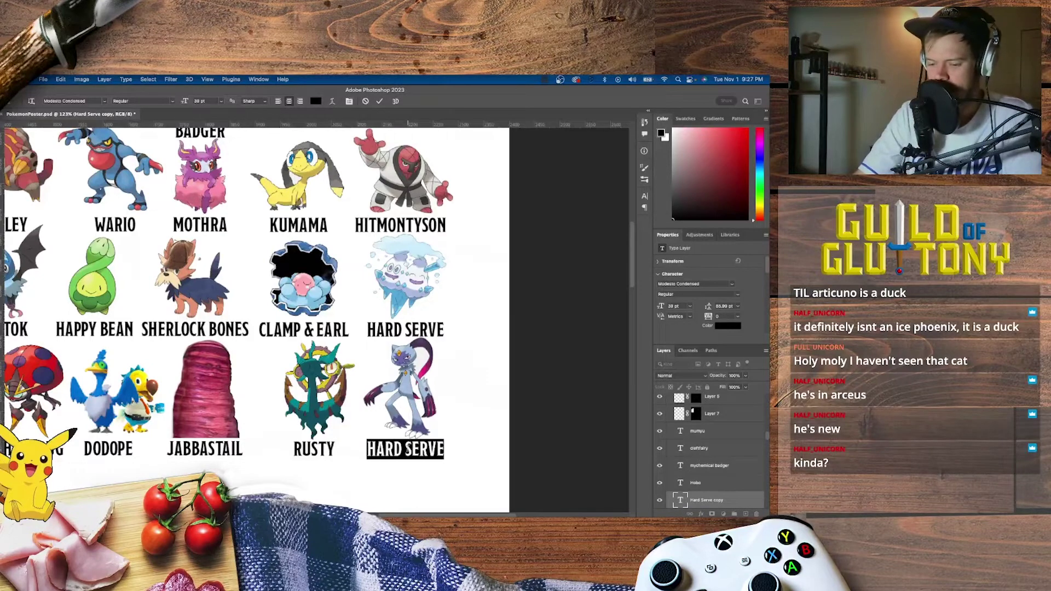
type("CLAW")
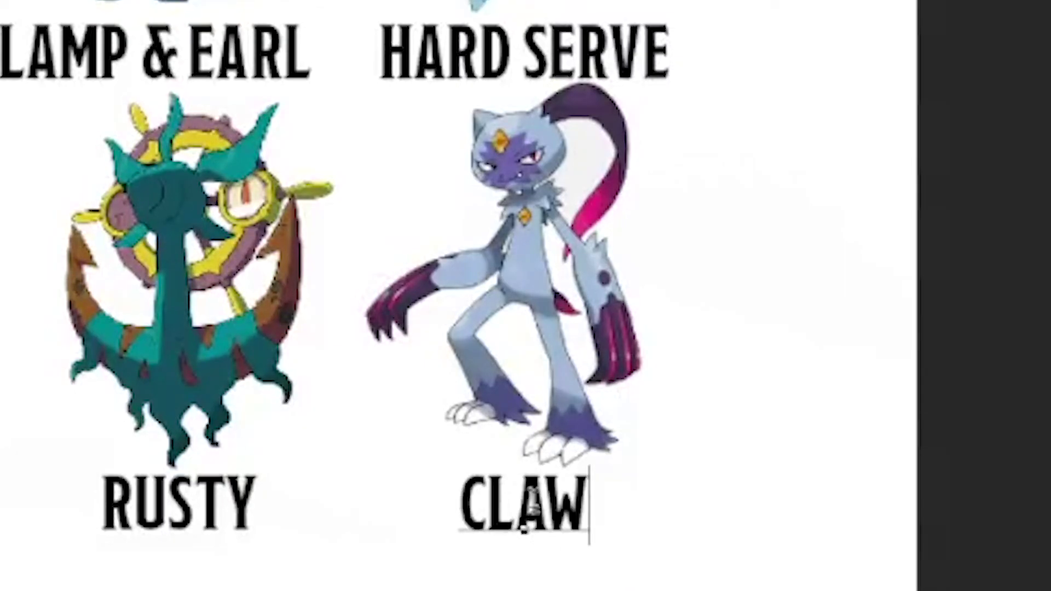
type("DIA")
key("ctrl+Return")
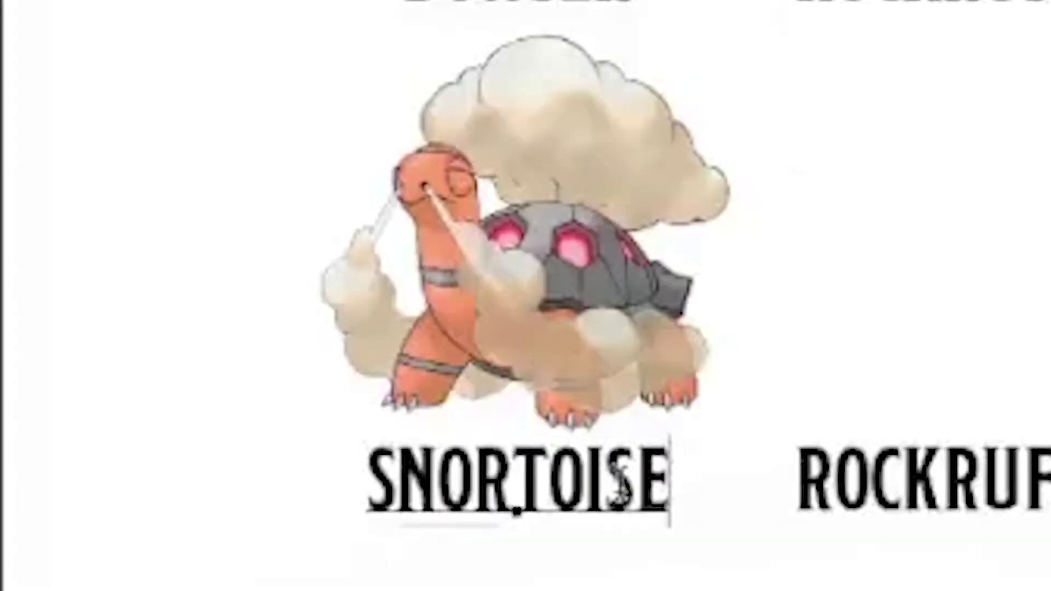
Finish the SNORTOISE label under the smoking tortoise and complete the label under the teal golem as KORG.
key("ctrl+Return")
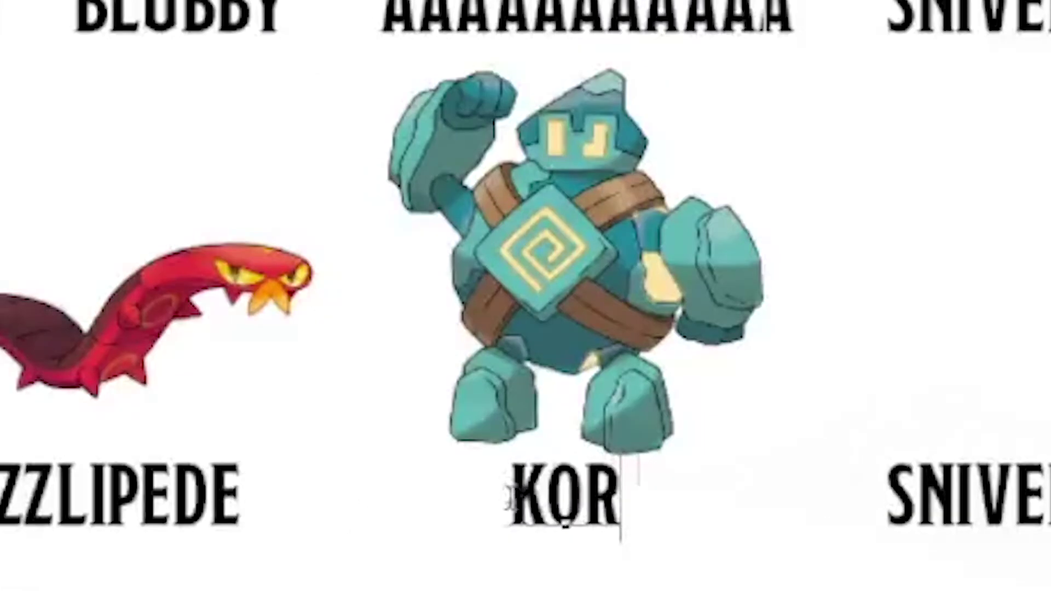
type("G")
key("ctrl+Return")
Complete the label under the blue whiskered seal in the sixth row as SKUBBZ.
left_click(605, 261)
key("shift+Left")
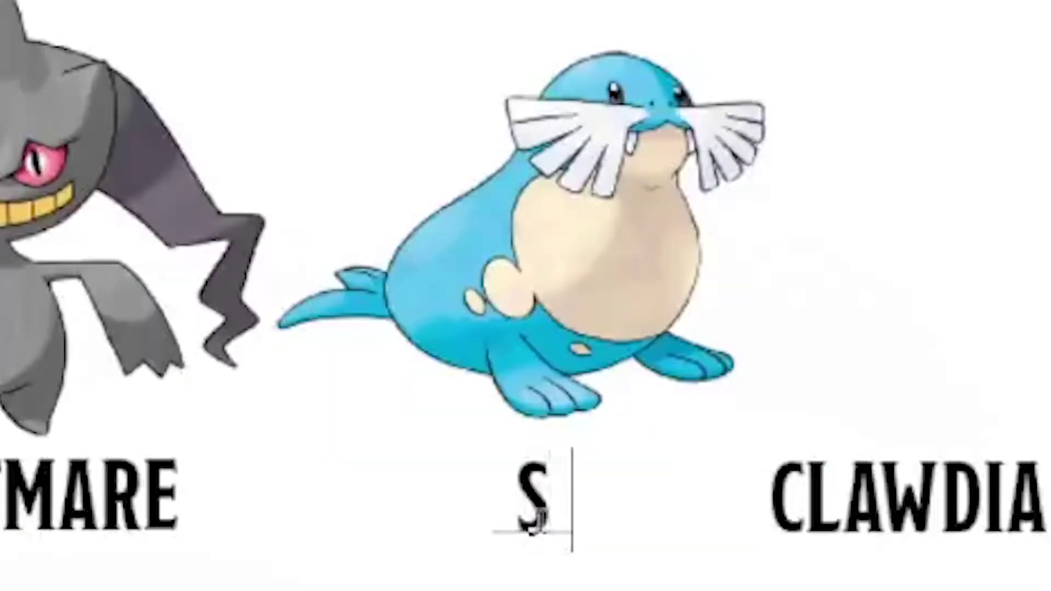
type("KUBBZ")
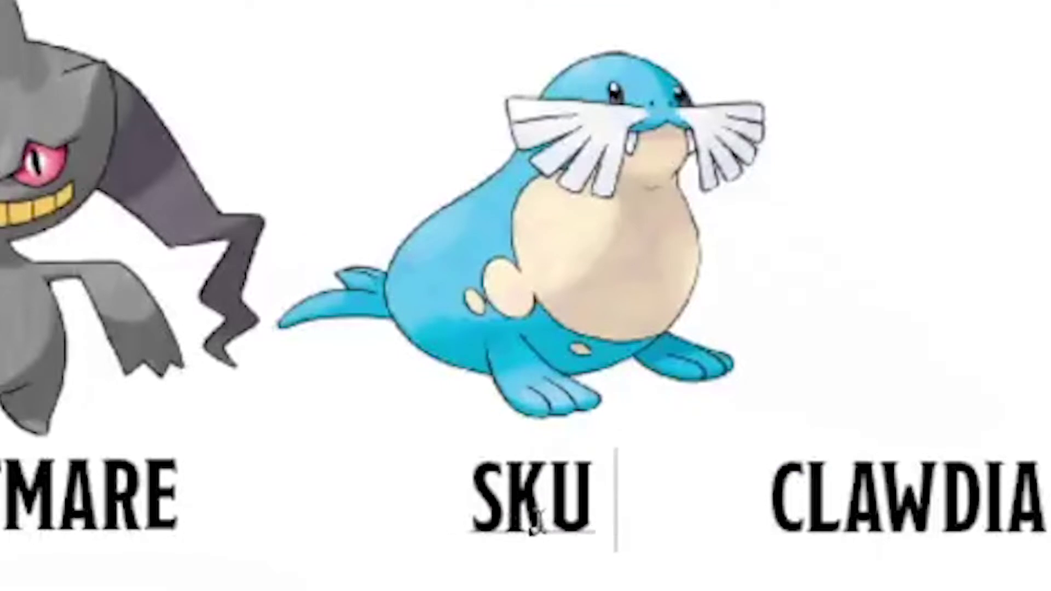
key("ctrl+Return")
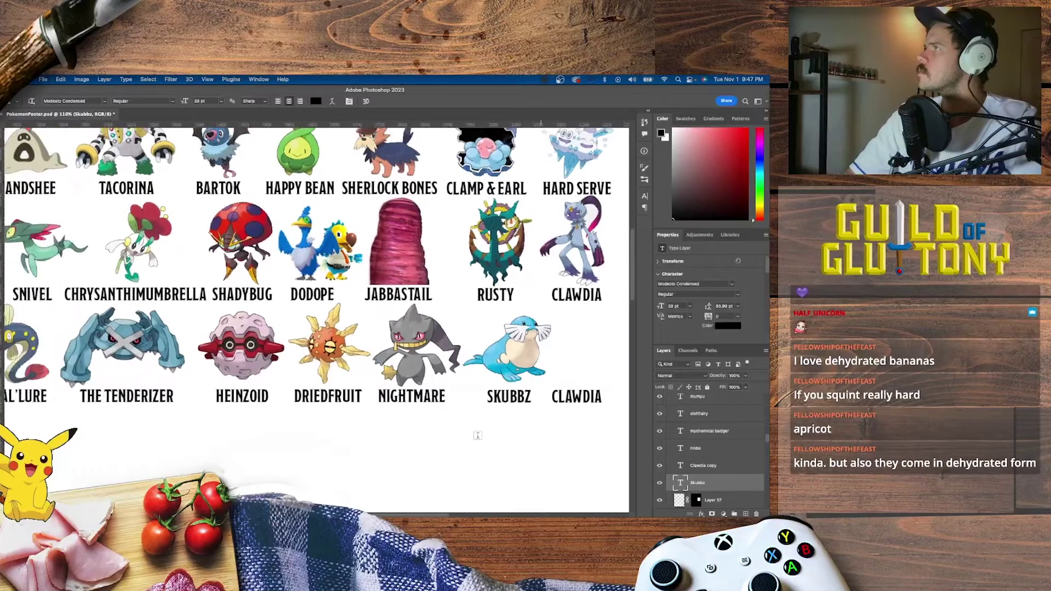
Fit the masked fat grey cat into the last sixth-row slot, above the duplicate CLAWDIA label.
scroll(477, 435, "down", 4)
scroll(477, 435, "left", 2)
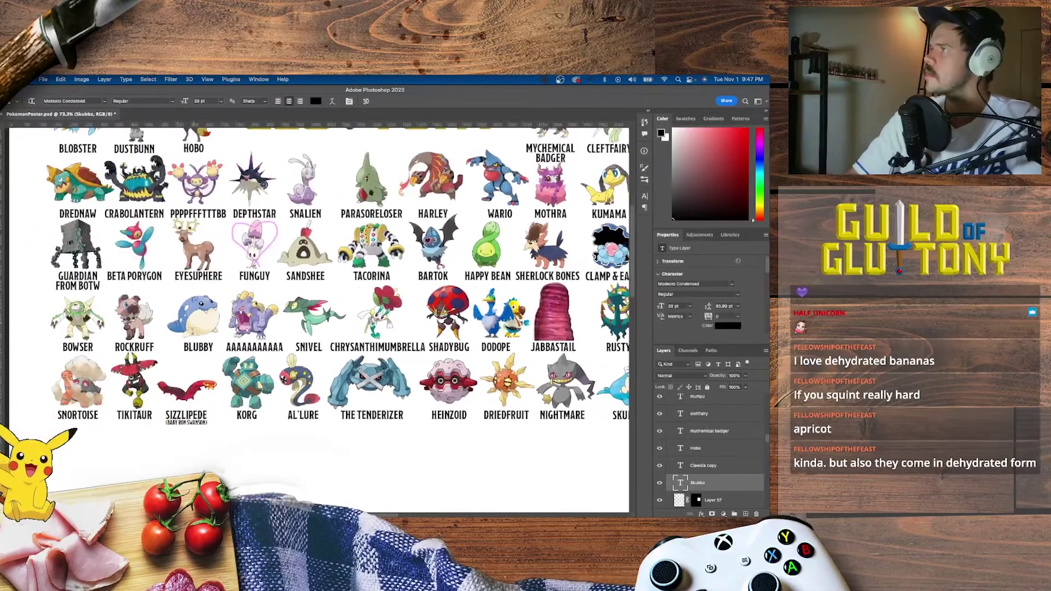
scroll(514, 391, "right", 3)
scroll(513, 392, "down", 1)
scroll(513, 392, "up", 3)
scroll(513, 392, "right", 3)
scroll(513, 392, "up", 2)
left_click(437, 450)
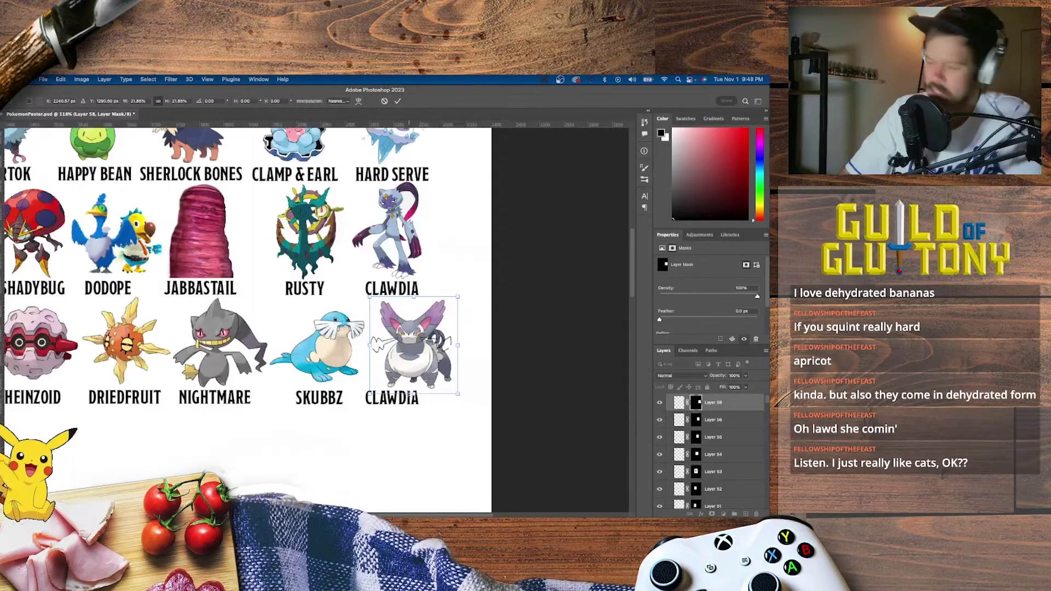
key("Return")
Replace the CLAWDIA label under the fat grey cat with BIG PURRTHA and nudge it sideways to centre it under the image.
double_click(394, 399)
type("BIG")
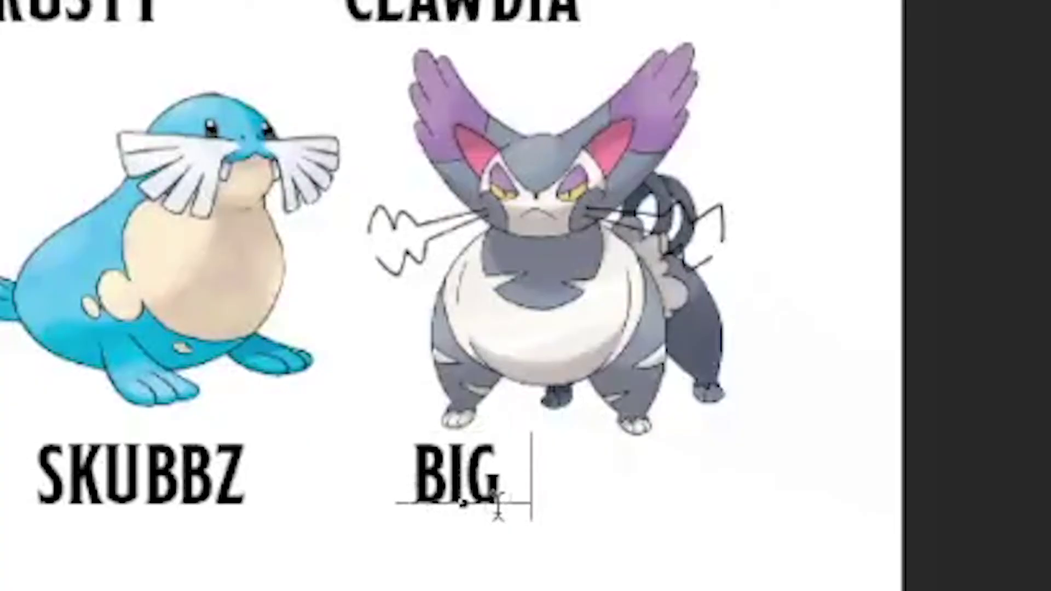
type(" PURRTHA")
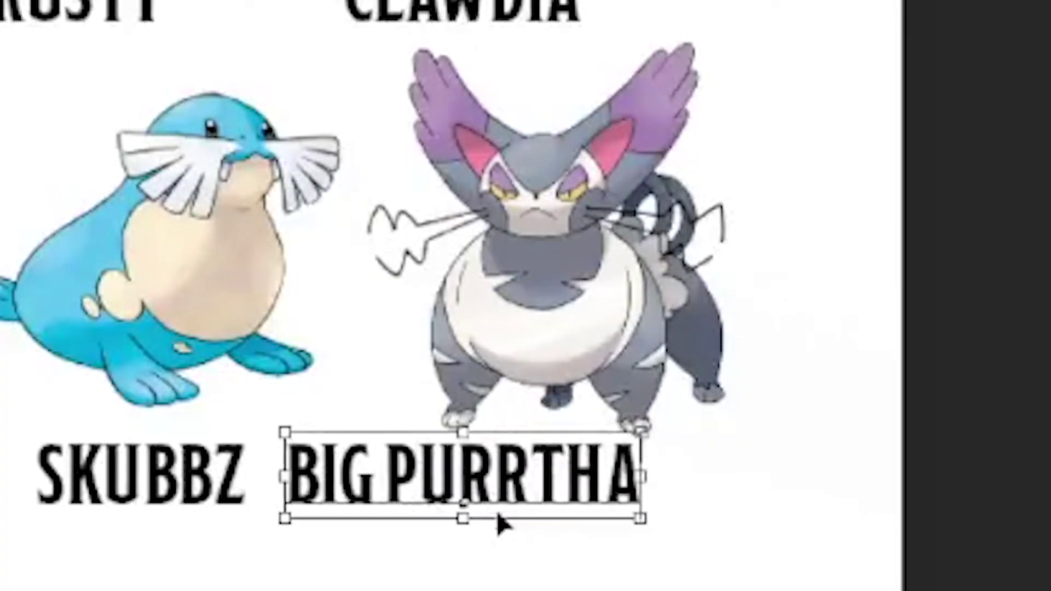
key("shift+Right")
key("shift+Right")
key("shift+Left")
key("shift+Right")
key("Left")
key("Right")
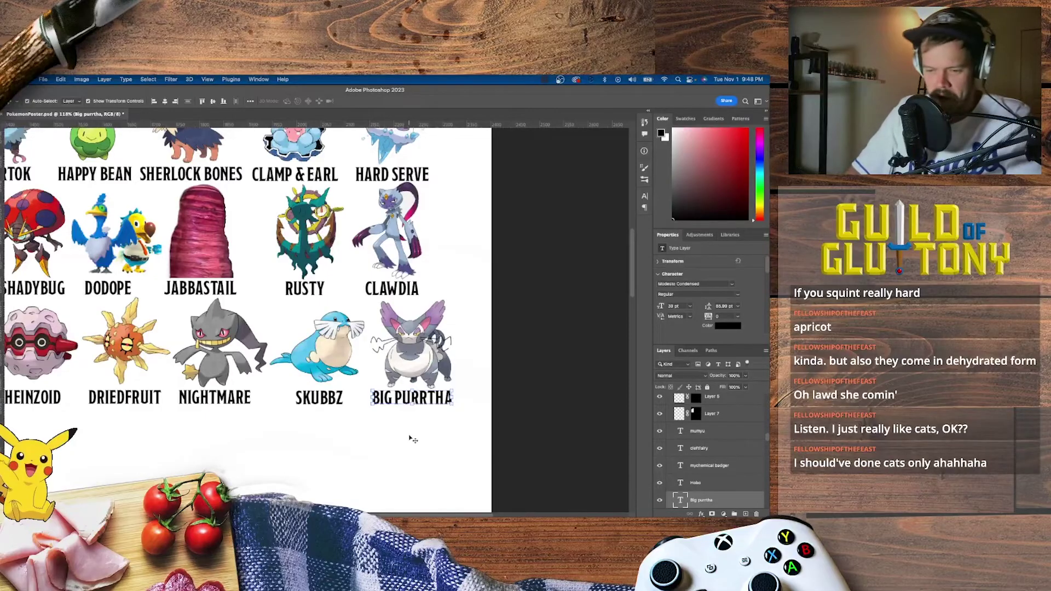
Fit the masked brown seahorse creature into the first seventh-row slot, above the duplicate SNORTOISE label.
left_click(442, 463)
scroll(444, 462, "down", 6)
scroll(442, 463, "left", 3)
scroll(441, 465, "down", 2)
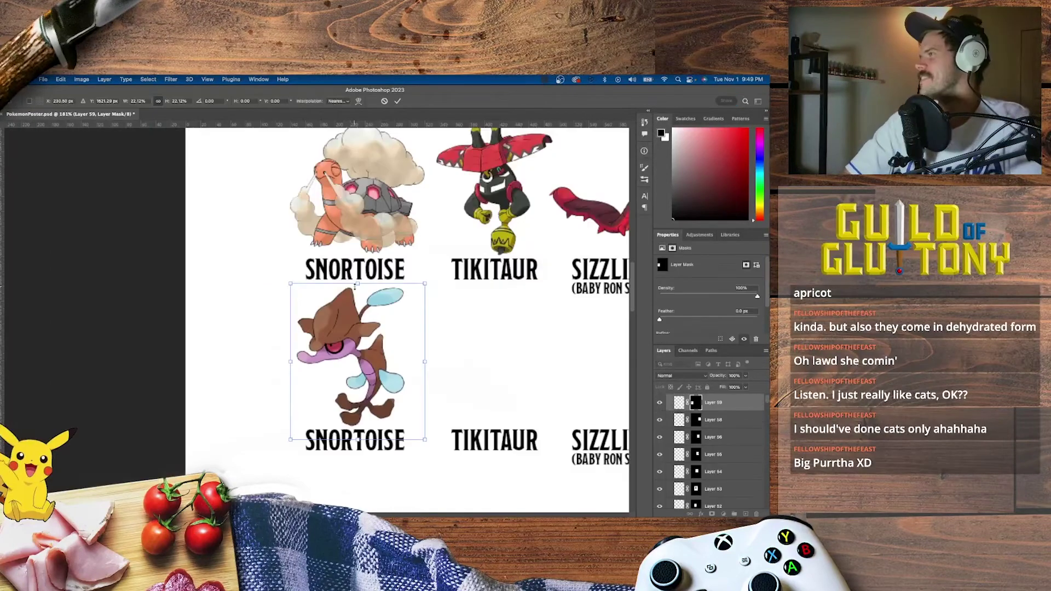
left_click(356, 491)
Replace the duplicate SNORTOISE label under the brown seahorse creature with DWEEB.
double_click(360, 440)
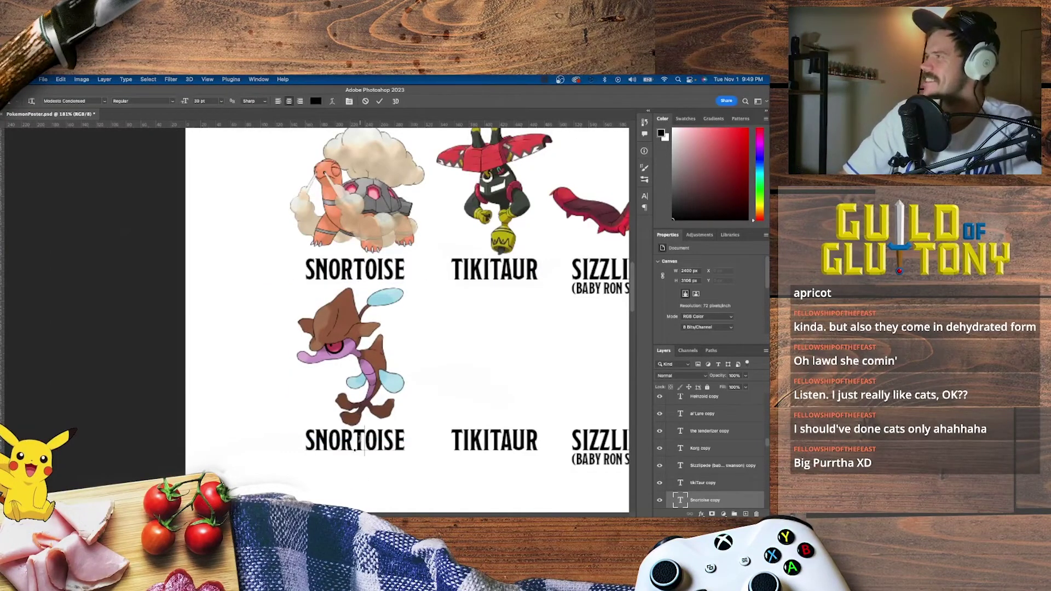
type("DWEEB")
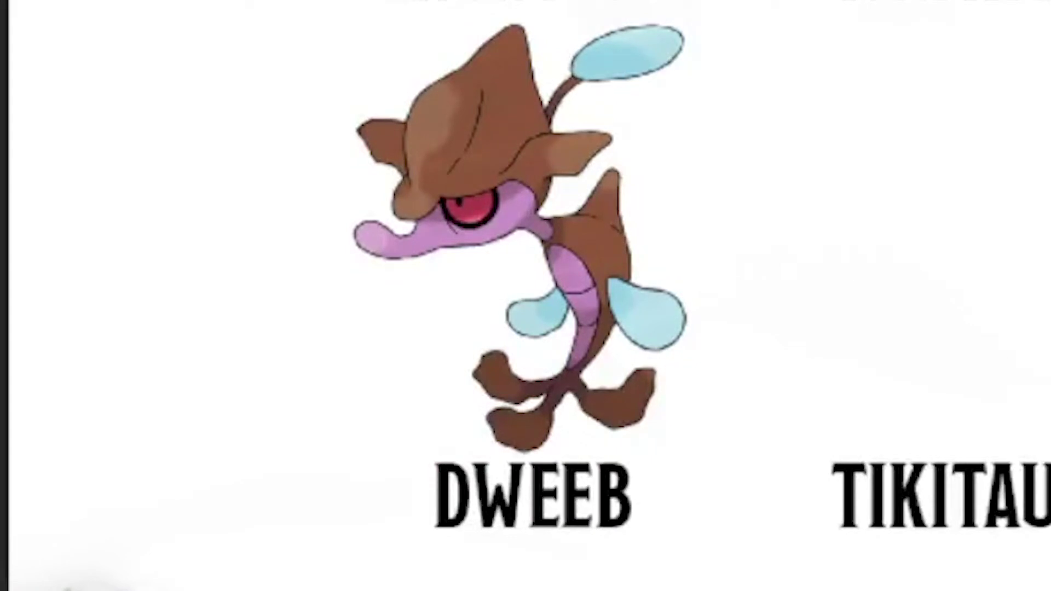
key("super+Return")
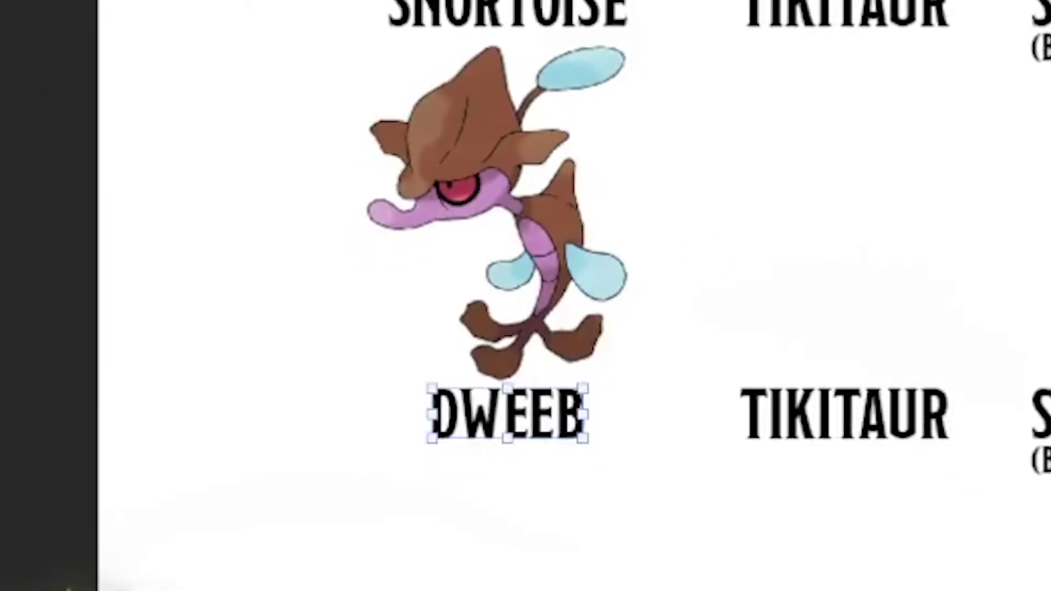
key("Escape")
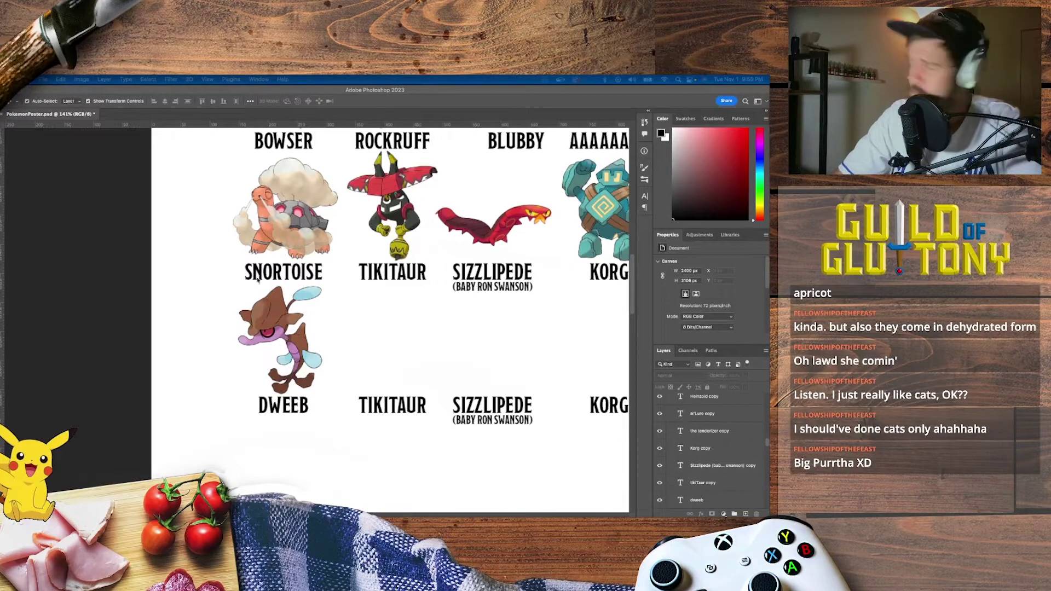
Paste the green jelly creature, mask out its background, scale it to about 28% and place it above the duplicate TIKITAUR label.
key("ctrl+v")
key("w")
left_click(712, 514)
key("v")
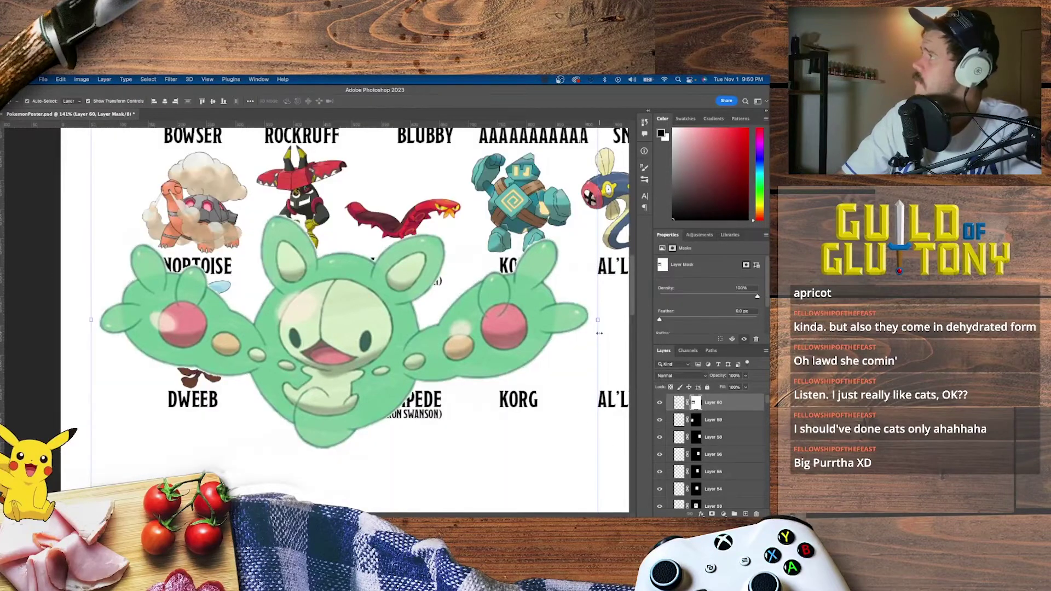
left_click_drag(598, 318, 415, 321)
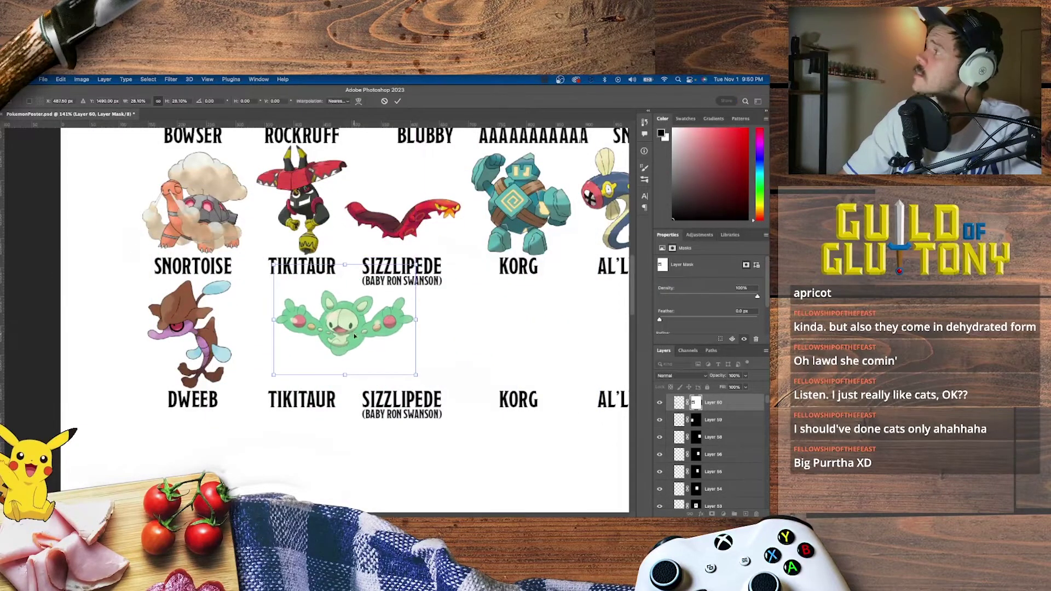
left_click_drag(349, 338, 327, 341)
key("Return")
Replace the duplicate TIKITAUR label under the green jelly creature with SQUISHMAEL.
scroll(327, 342, "up", 3)
double_click(298, 399)
type("T")
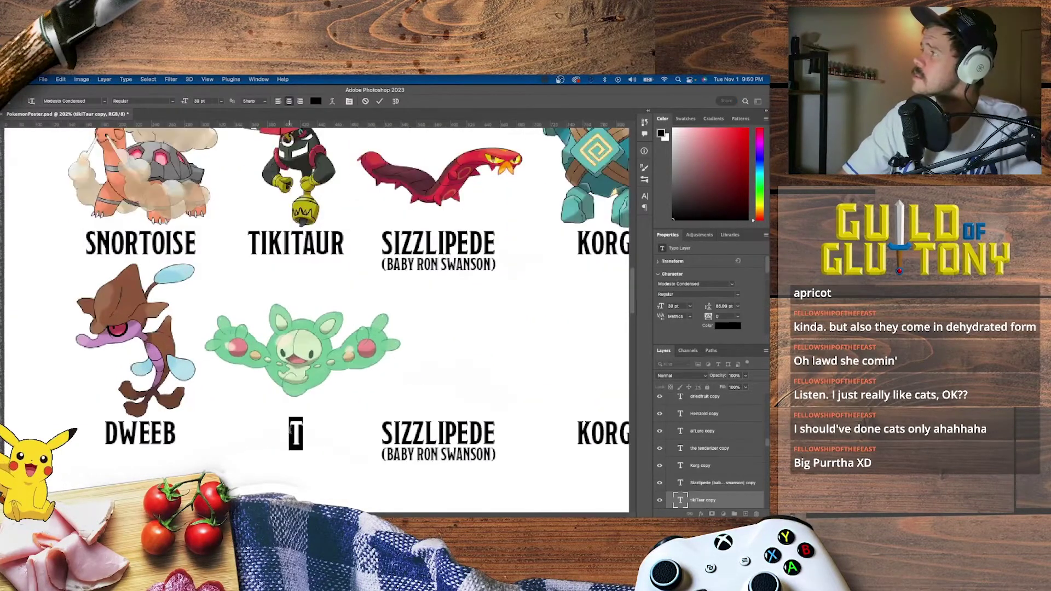
key("ctrl+z")
scroll(290, 433, "up", 2)
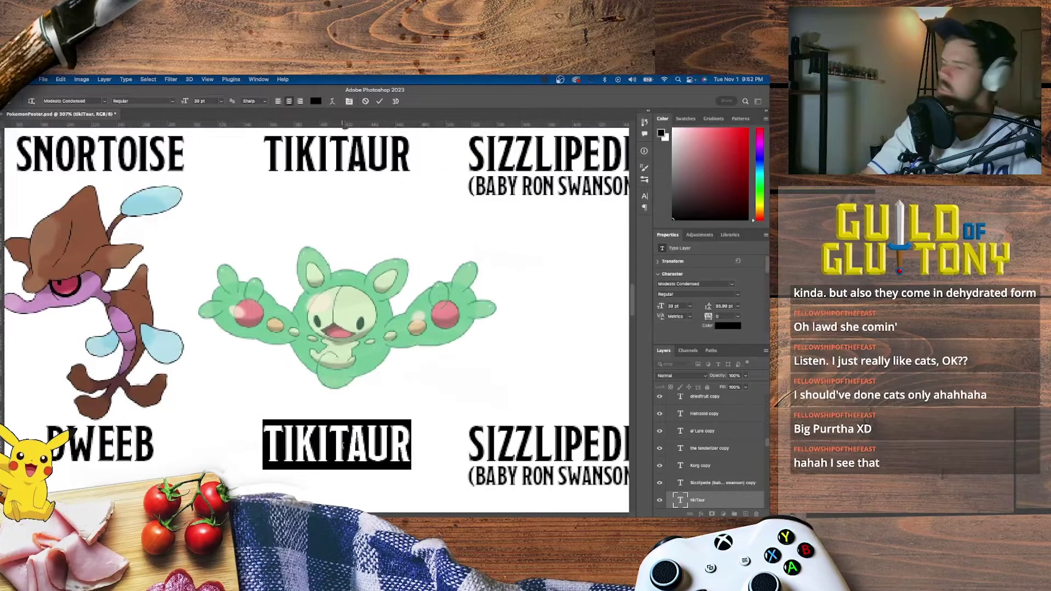
type("SQUI")
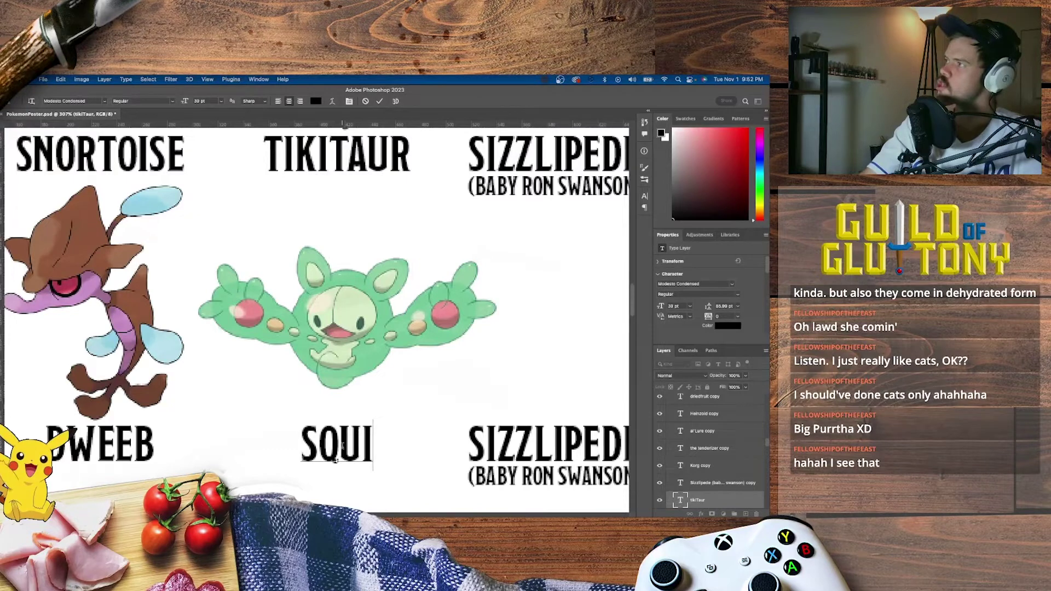
type("SH")
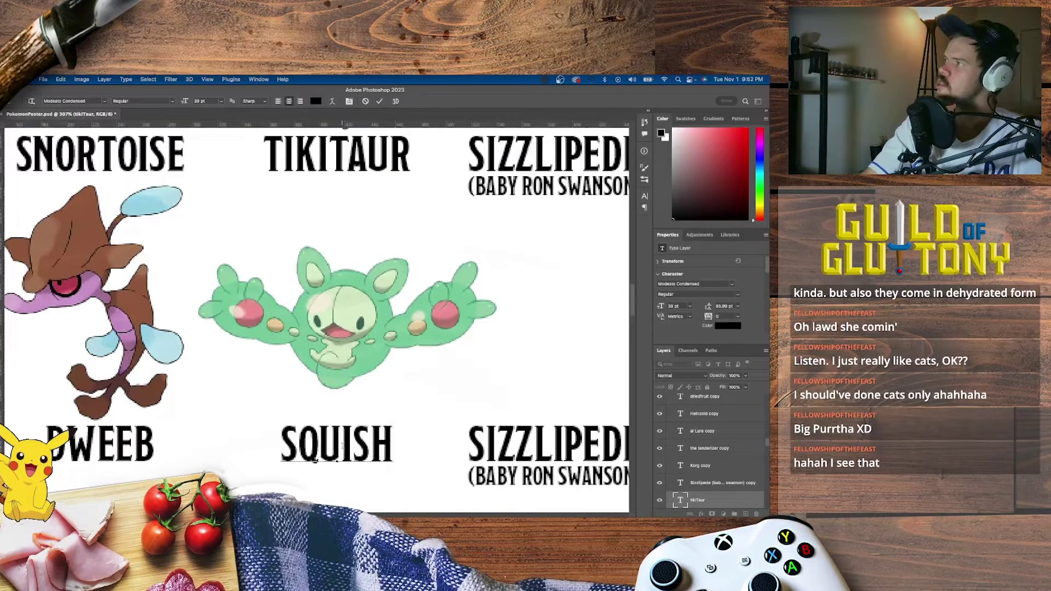
type("T")
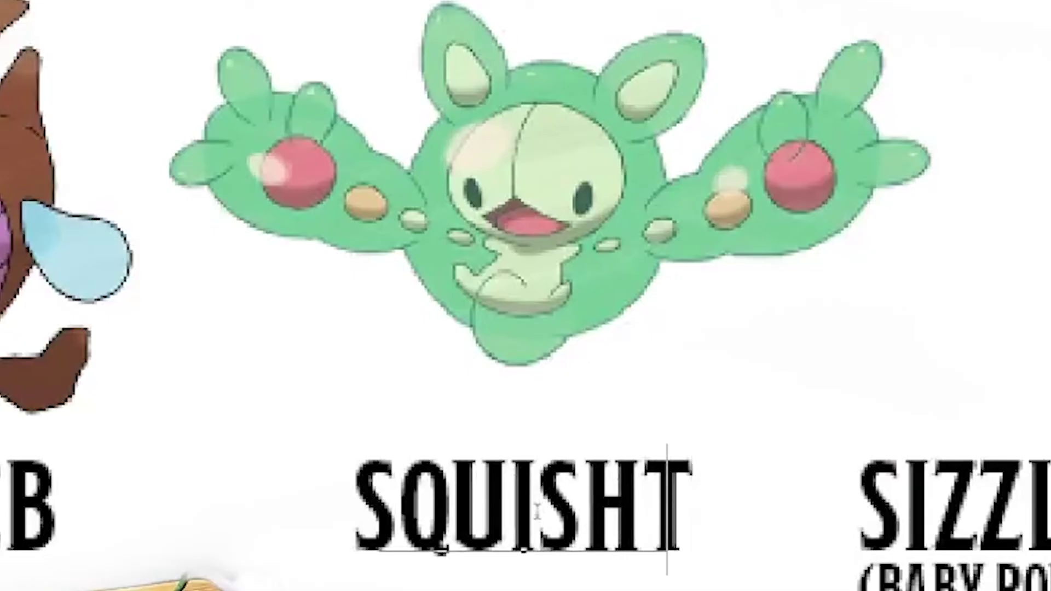
key("BackSpace")
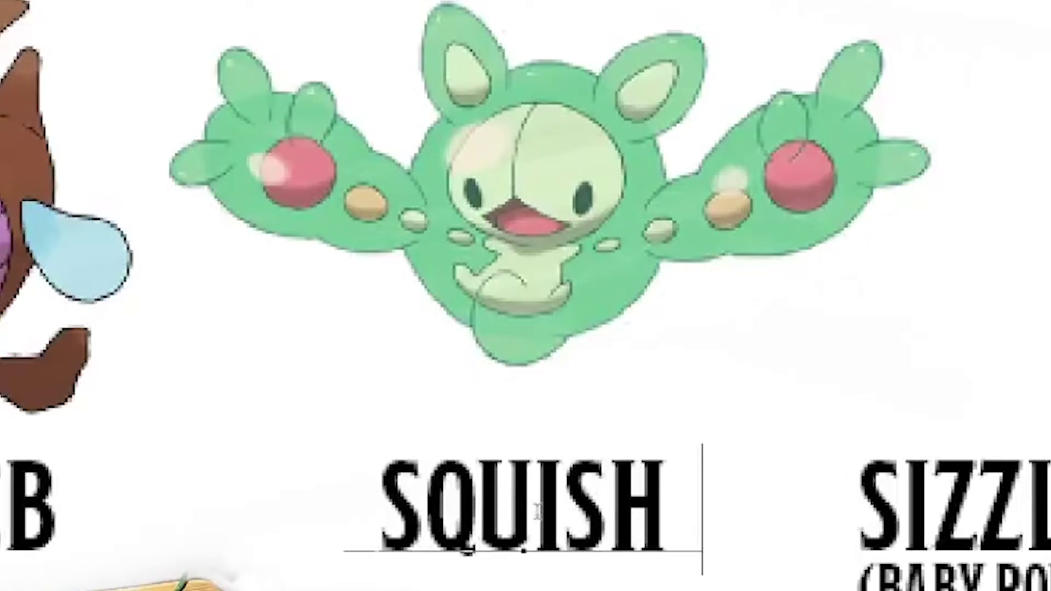
key("BackSpace")
type("MAEL")
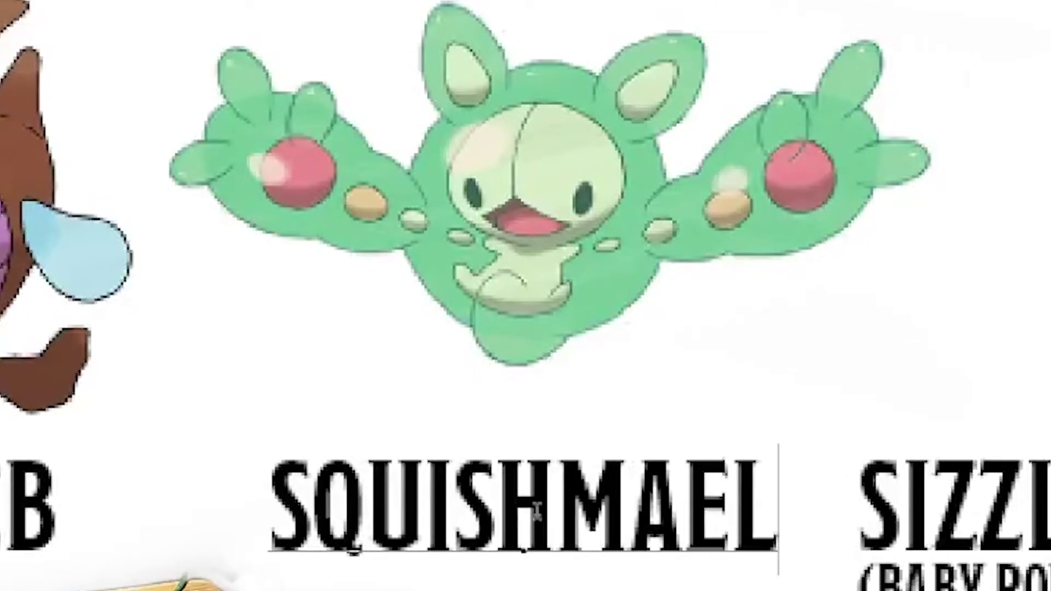
key("Escape")
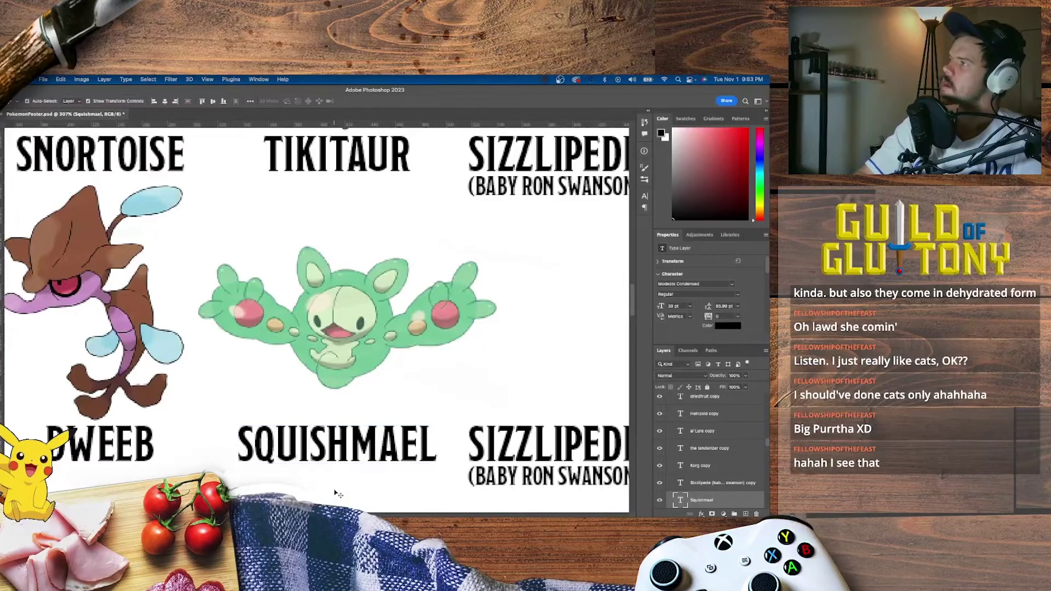
Scale the masked pair of gears to fit the seventh-row slot above the duplicate SIZZLIPEDE label.
scroll(336, 495, "right", 2)
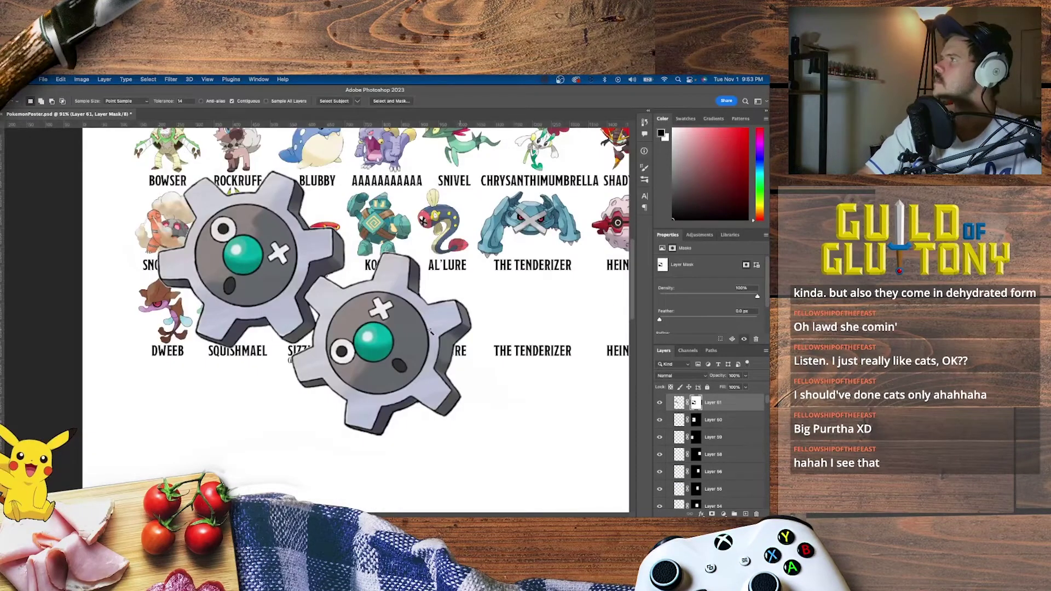
key("v")
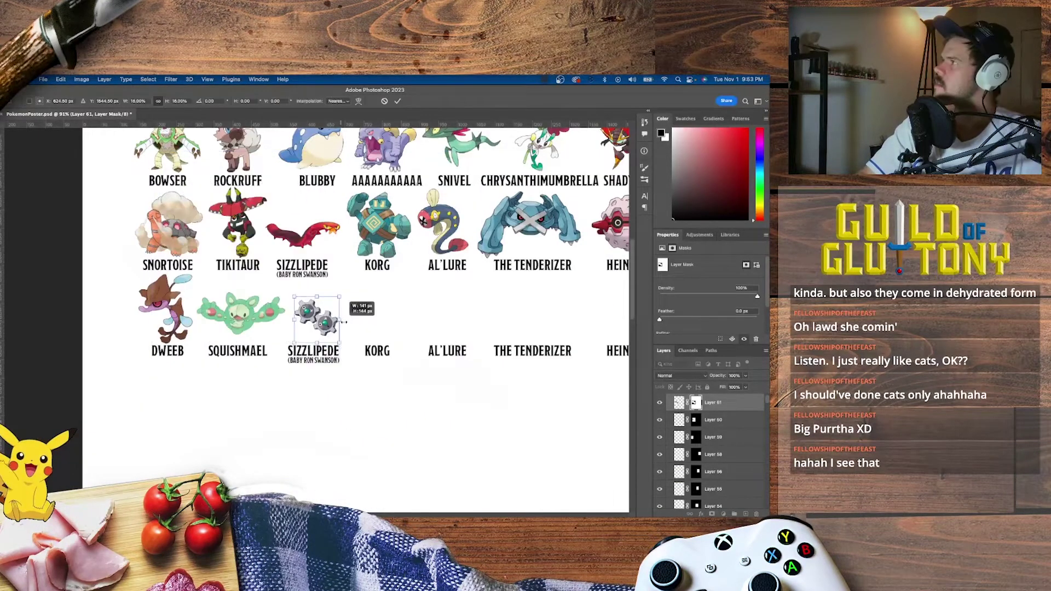
scroll(345, 323, "up", 5)
scroll(318, 319, "up", 2)
left_click_drag(316, 246, 316, 217)
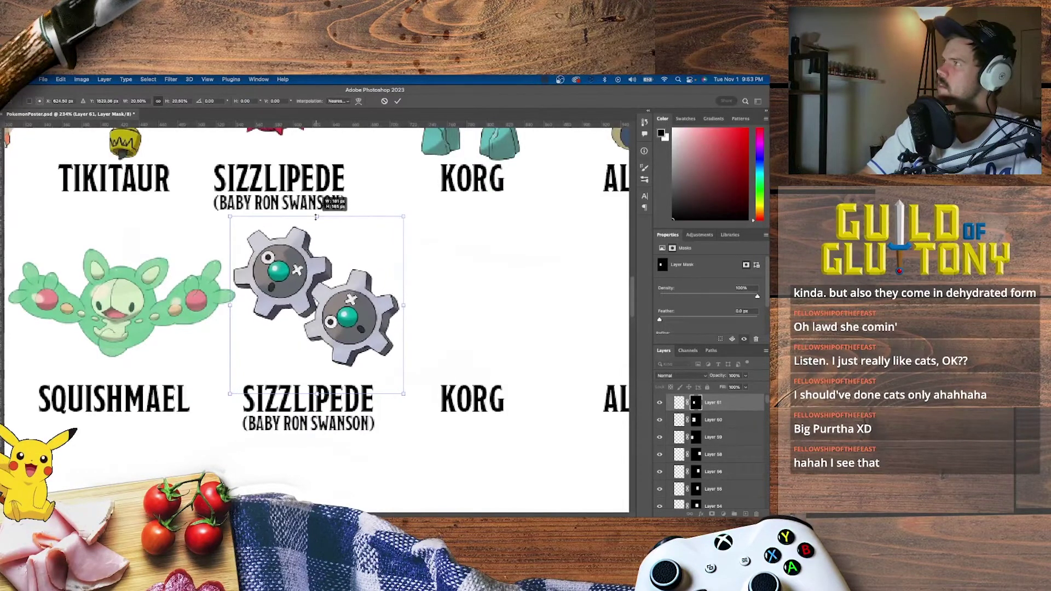
Change the first line of the label under the pair of gears to JUST 2 GEARS.
type("32")
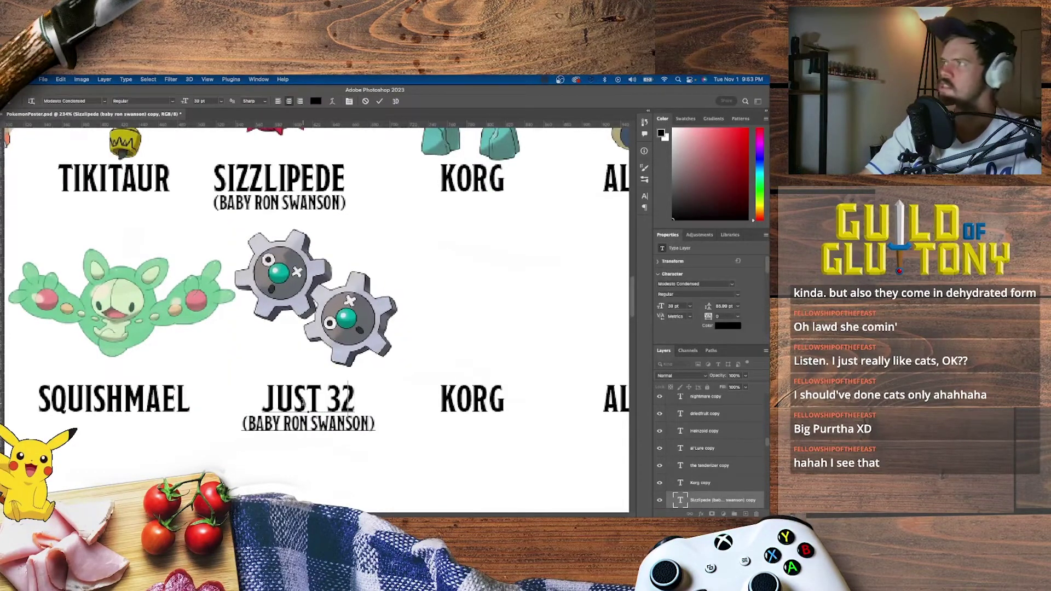
key("BackSpace")
key("BackSpace")
type("3")
key("BackSpace")
key("BackSpace")
type("2 HEAR")
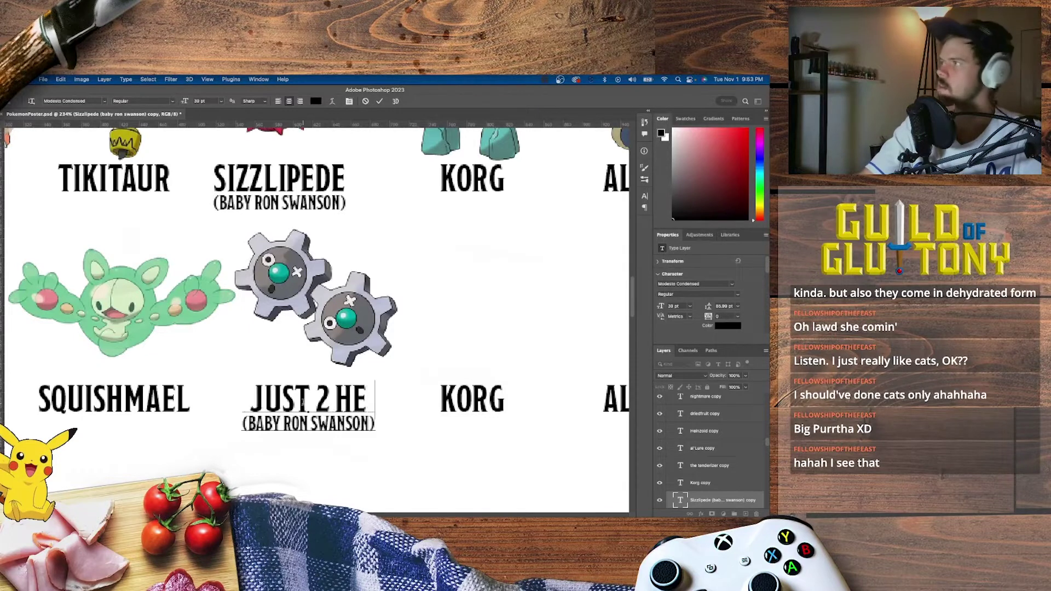
key("BackSpace")
key("BackSpace")
key("BackSpace")
key("BackSpace")
key("BackSpace")
type("GERAS")
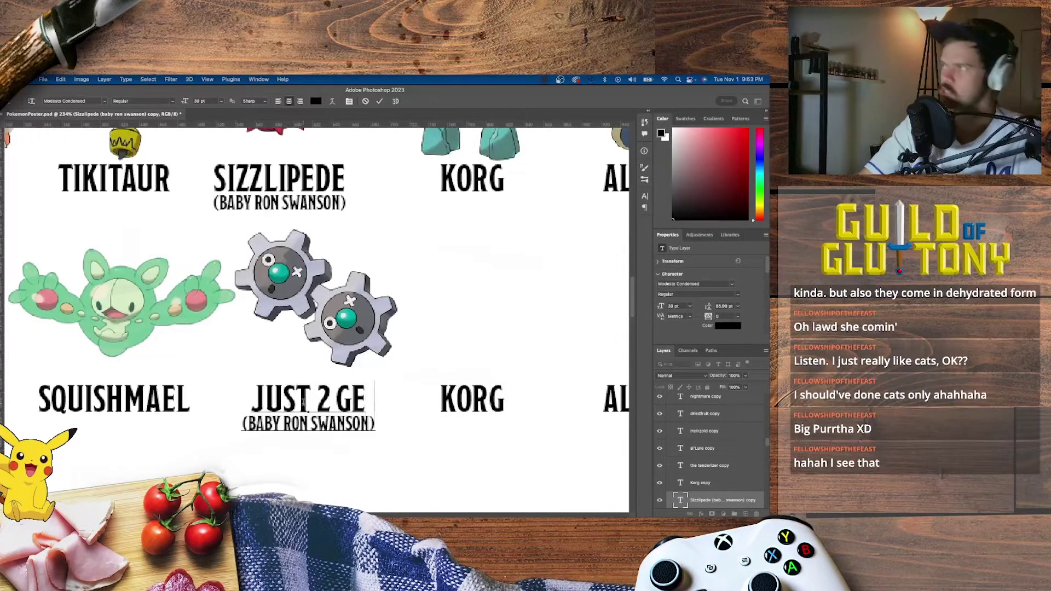
key("BackSpace")
key("BackSpace")
key("BackSpace")
type("E")
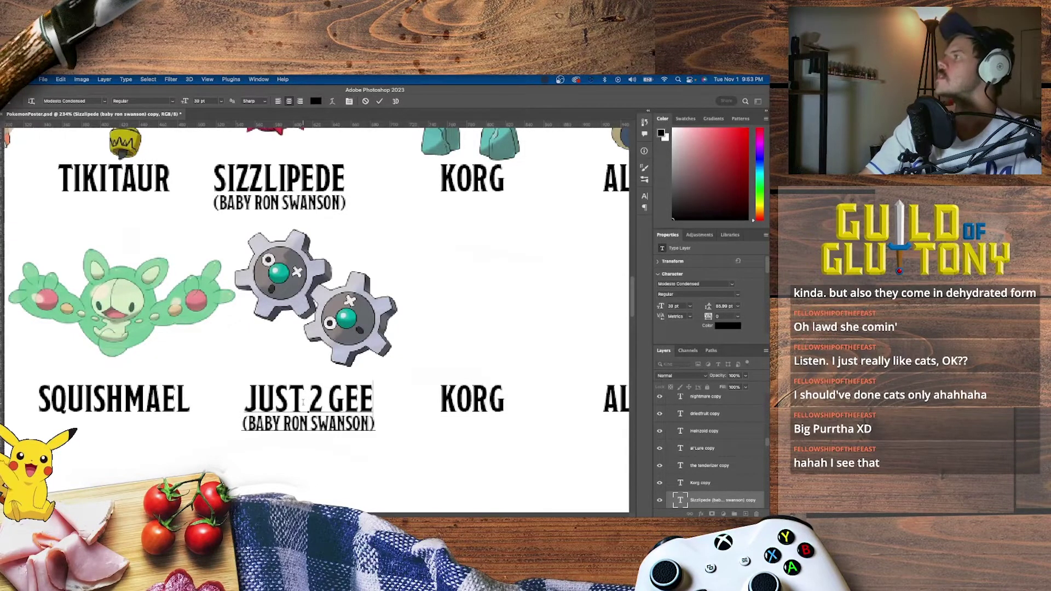
key("BackSpace")
type("ARS")
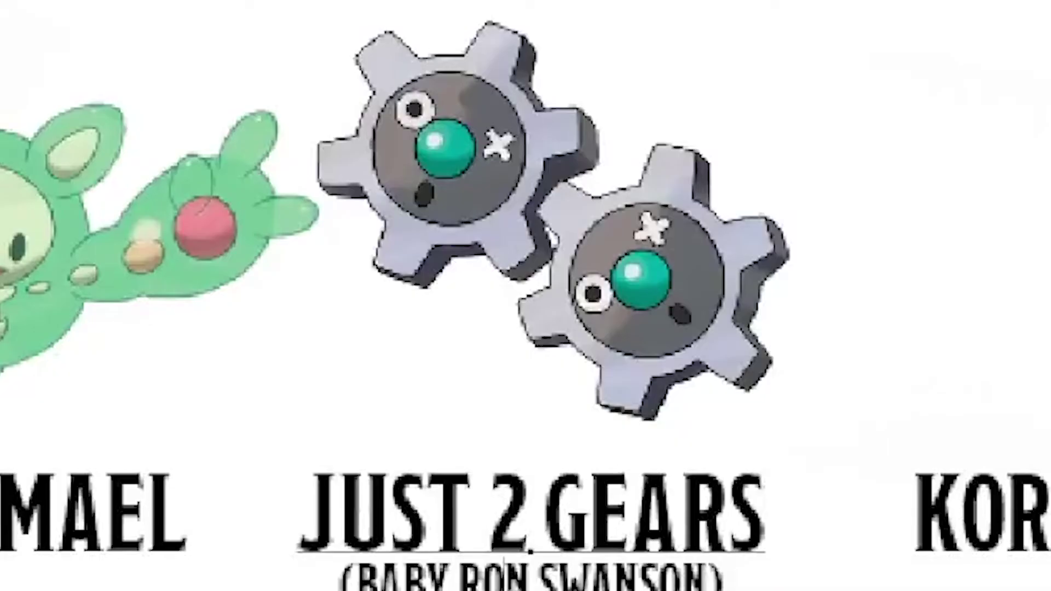
key("Escape")
left_click(513, 586)
Scale the masked purple creature with teal hair to fit the seventh-row slot and centre it above the duplicate AL'LURE label.
scroll(511, 586, "right", 4)
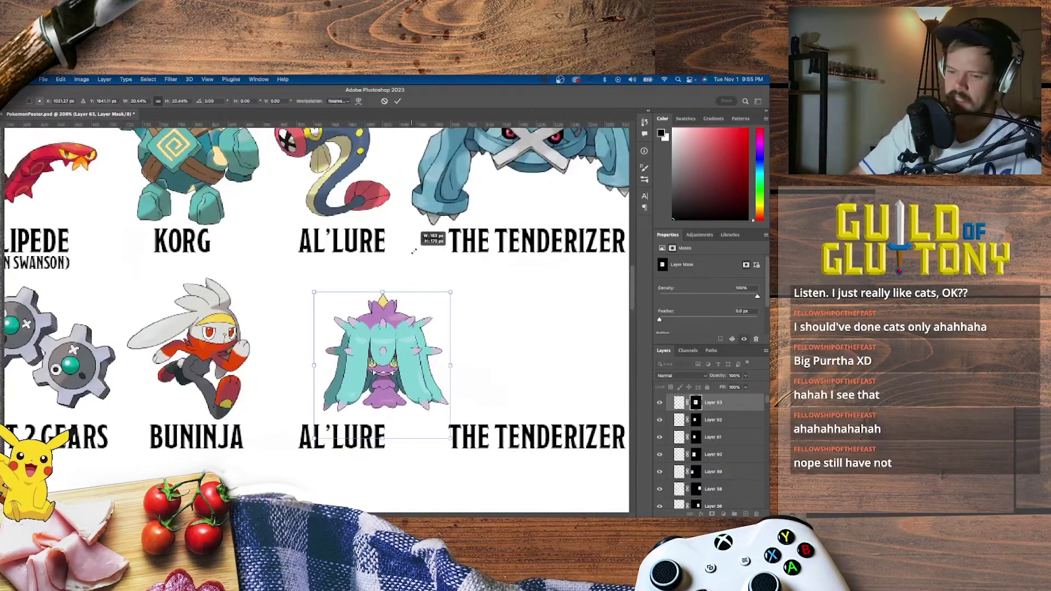
left_click_drag(385, 286, 385, 269)
left_click_drag(417, 334, 375, 335)
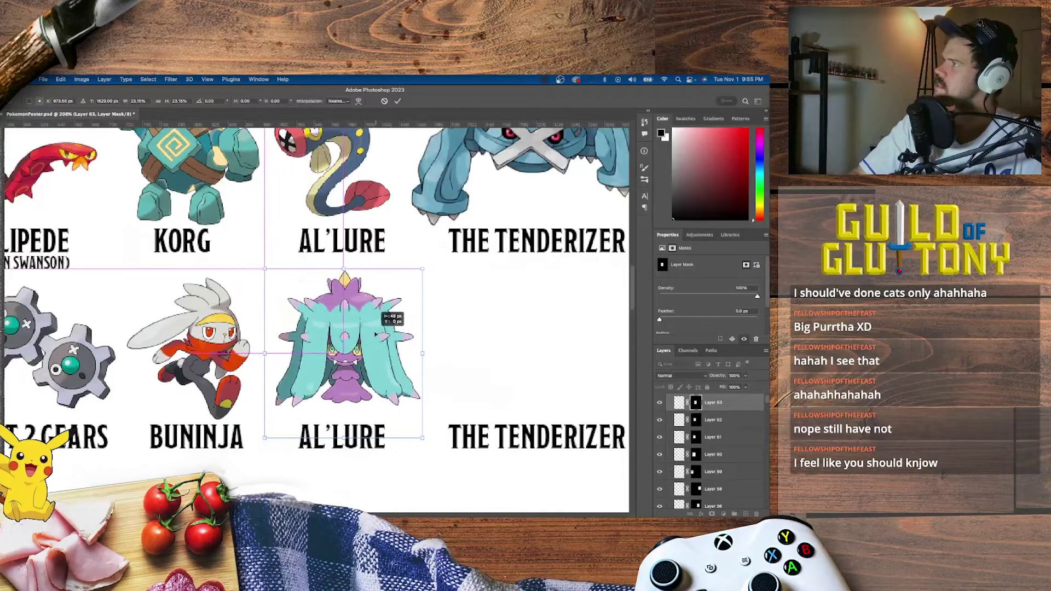
key("Return")
Replace the duplicate AL'LURE label under the purple creature with teal hair with LUMPY SPACE PRINCESS (LSP).
double_click(342, 437)
type("LUMPY SPACE")
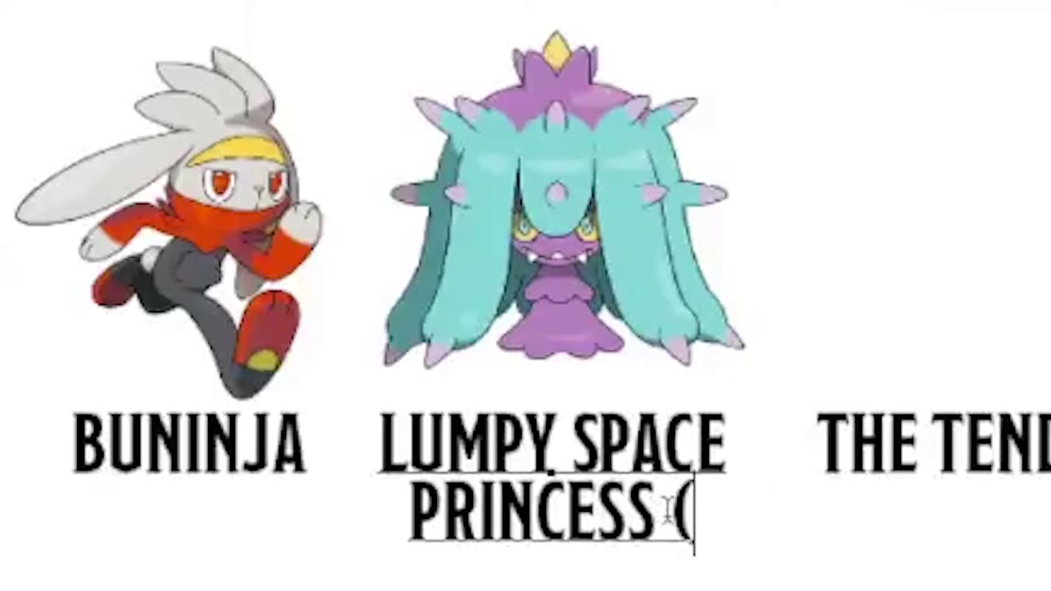
type("LSP")
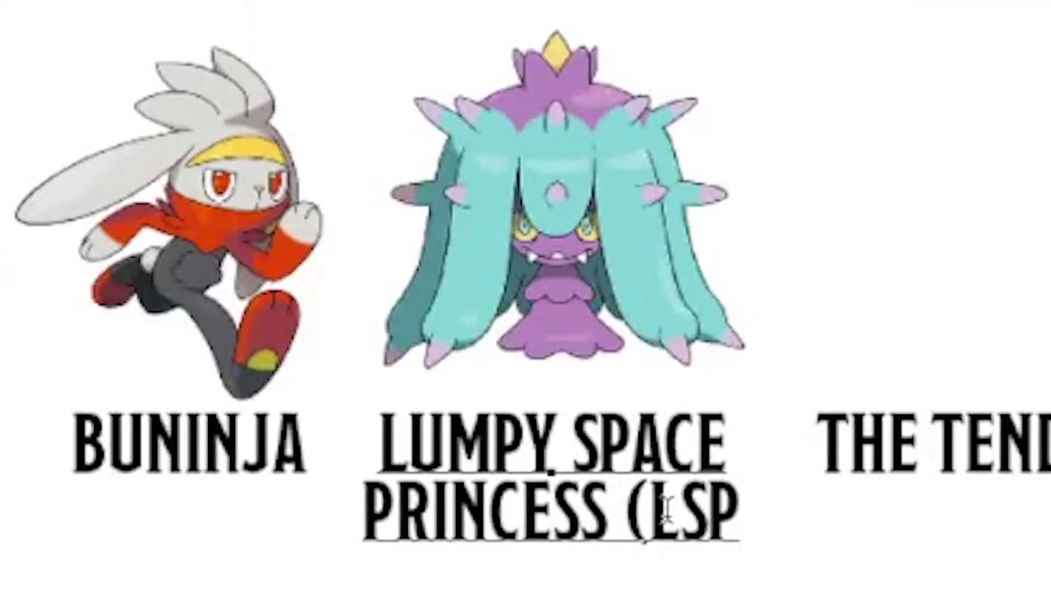
type(")")
key("ctrl+Return")
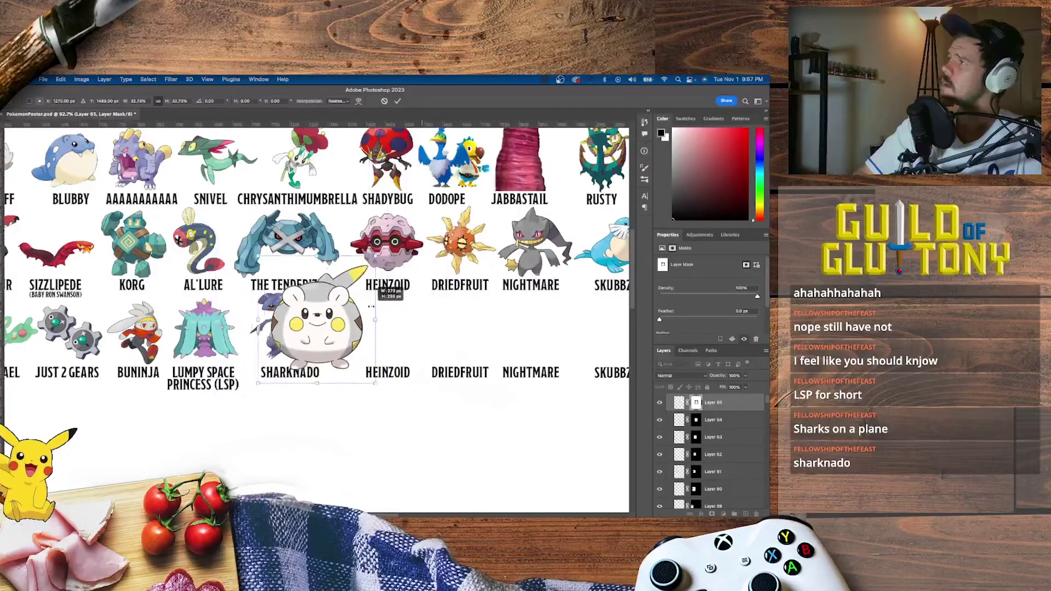
Scale the masked round white-and-grey creature to fit the seventh-row slot beside SHARKNADO and place it above the duplicate HEINZOID label.
left_click_drag(376, 306, 359, 305)
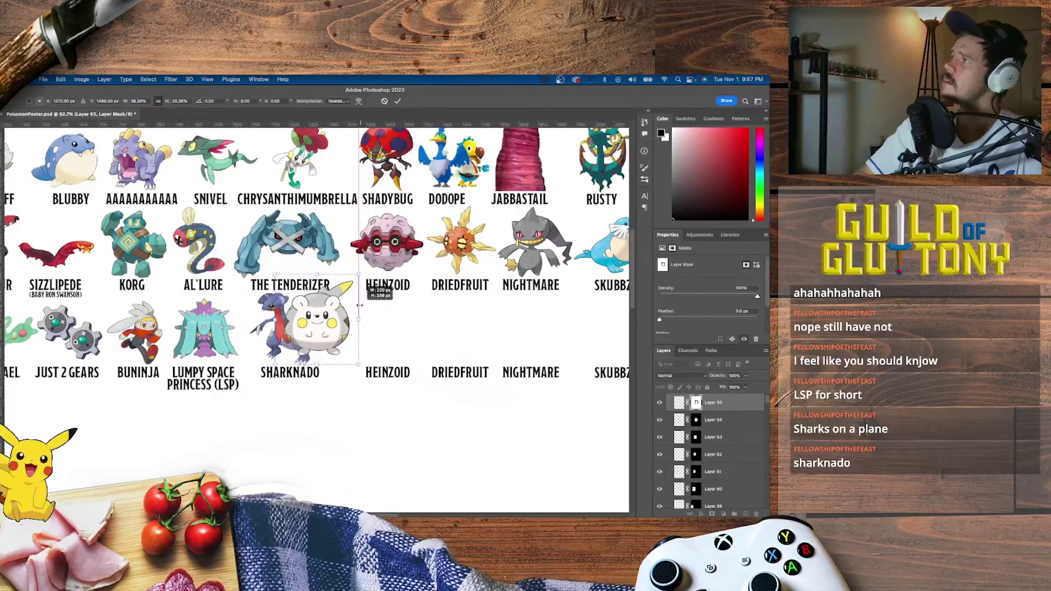
scroll(318, 319, "up", 5)
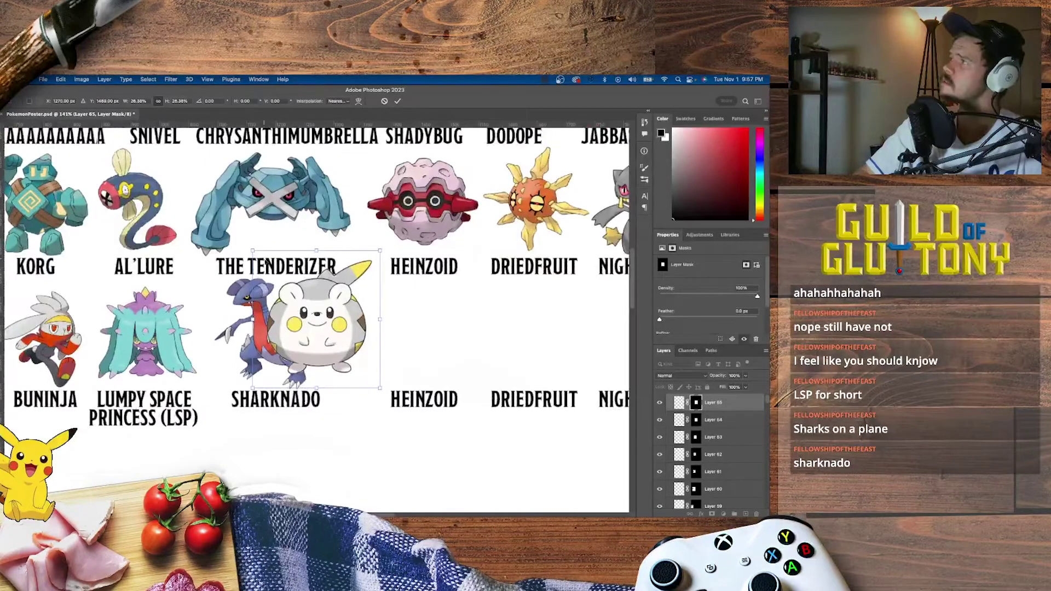
left_click_drag(316, 318, 322, 323)
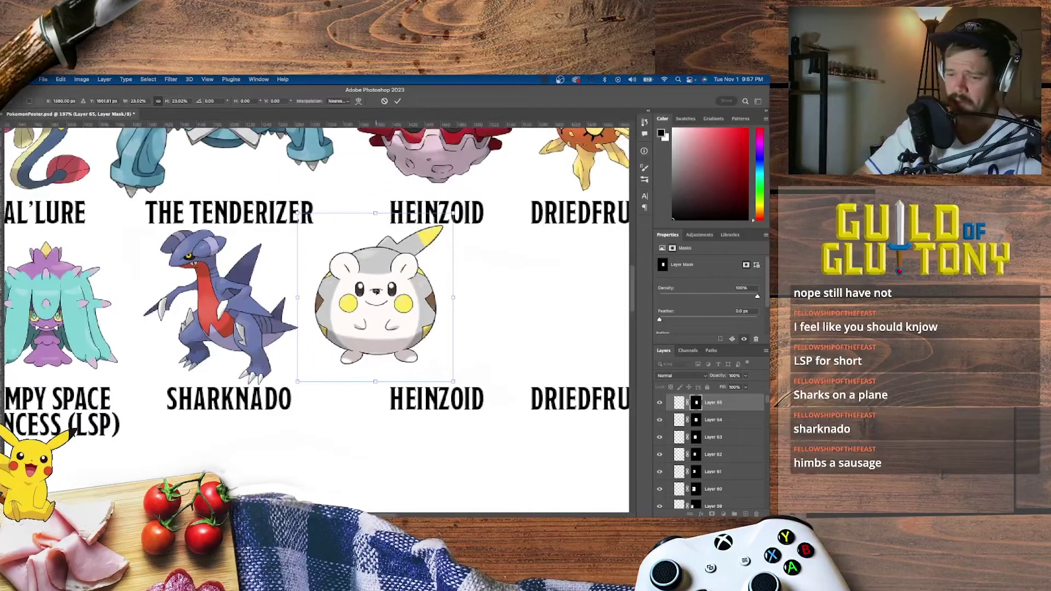
left_click_drag(383, 298, 406, 295)
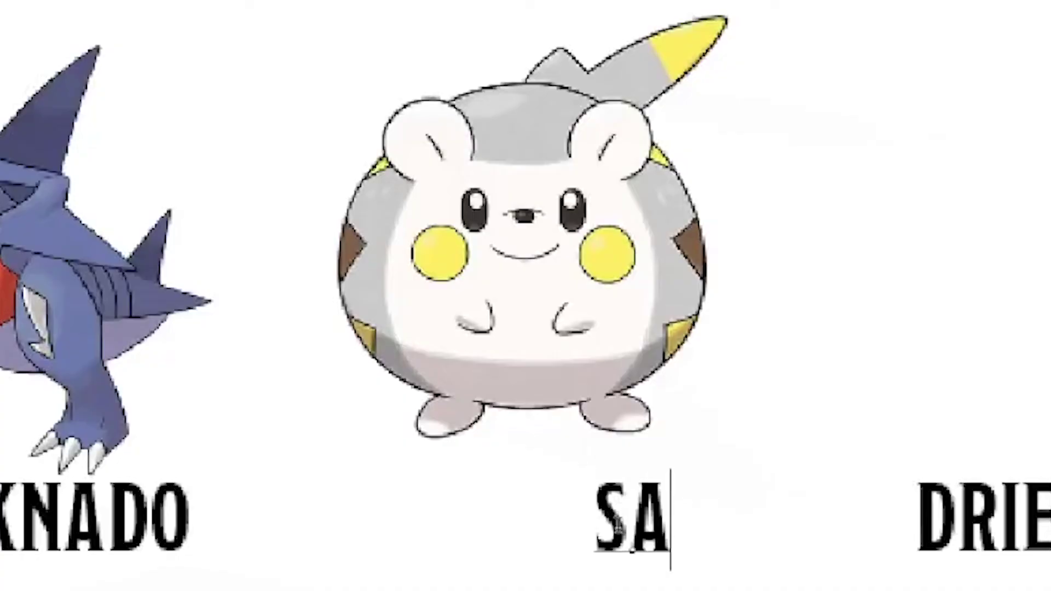
Replace the duplicate HEINZOID label under the round white-and-grey creature with SAWSAGE.
type("W")
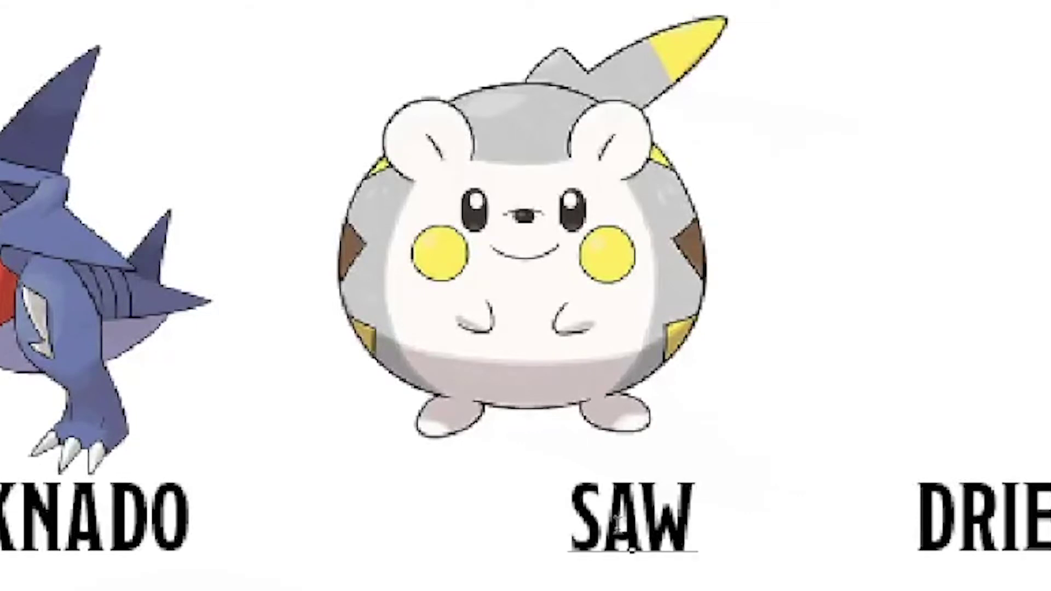
type("SAGE")
key("ctrl+Return")
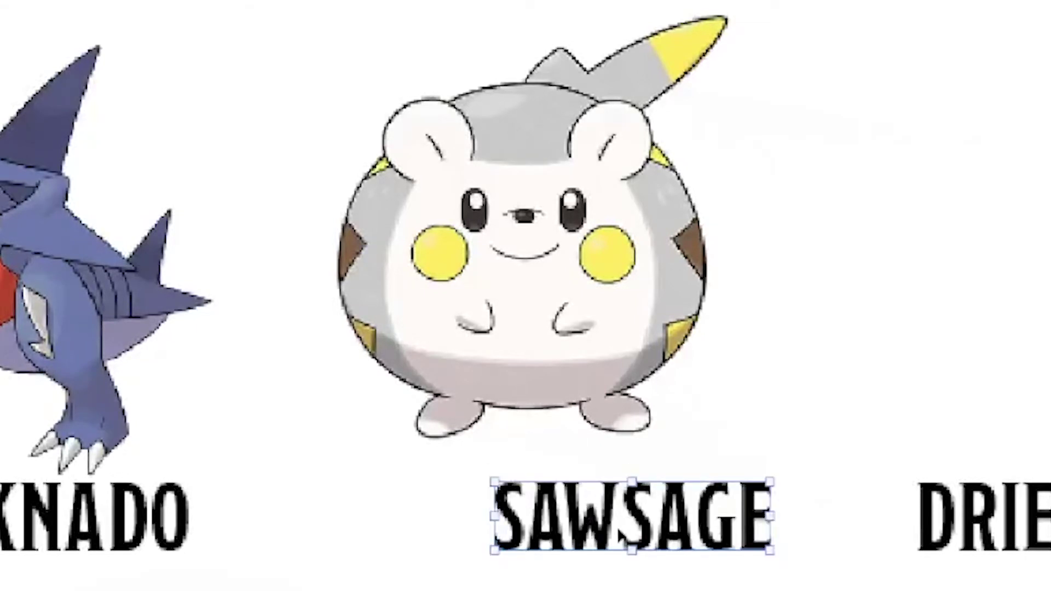
Nudge the SAWSAGE label sideways so it is centred under the round creature, and deselect it.
key("shift+Left")
key("shift+Left")
key("shift+Left")
key("shift+Left")
key("Left")
key("Right")
key("Right")
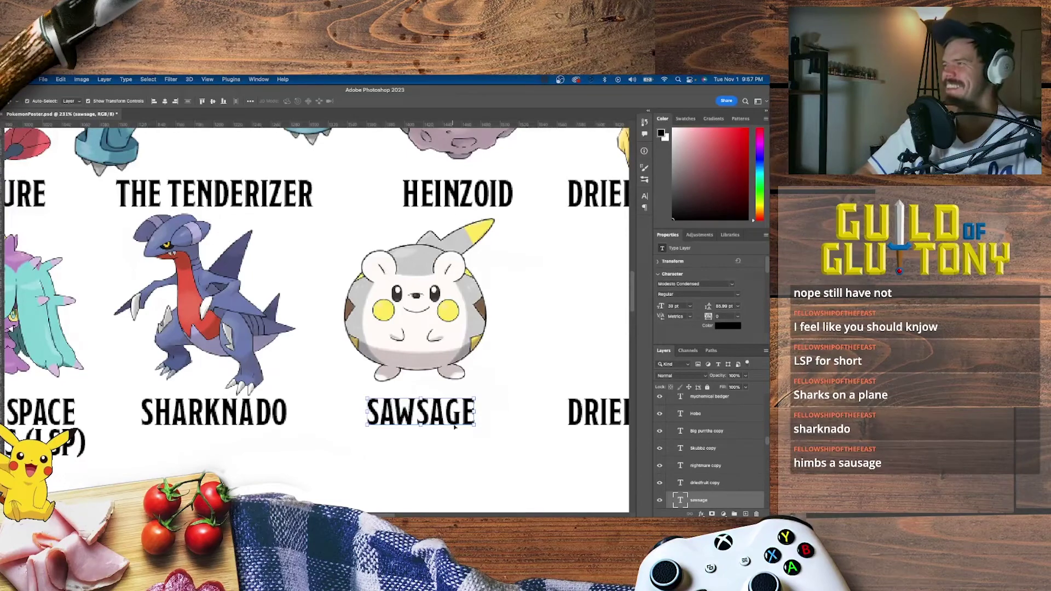
left_click(444, 468)
Mask out the light grey background around the leaf-hooded caterpillar and fit it into the seventh-row slot below NIGHTMARE.
scroll(445, 468, "right", 4)
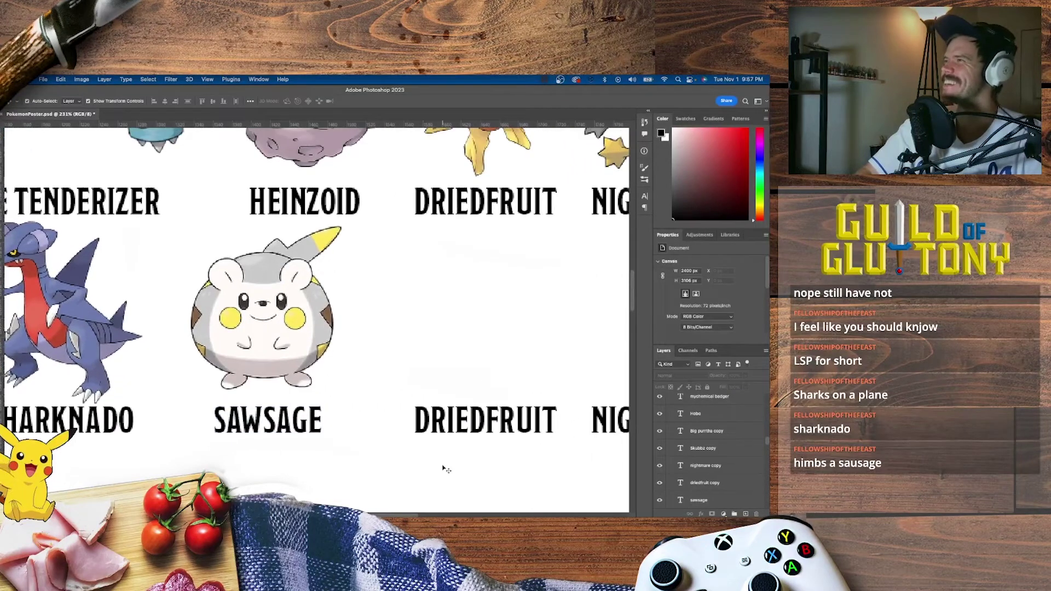
key("super+minus")
scroll(446, 469, "down", 1)
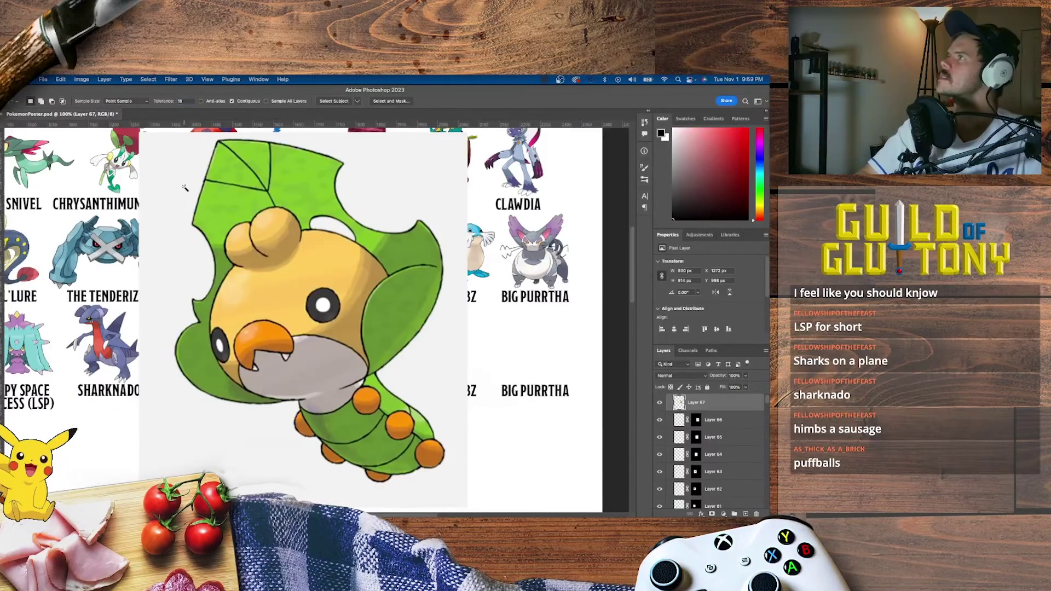
left_click(185, 188)
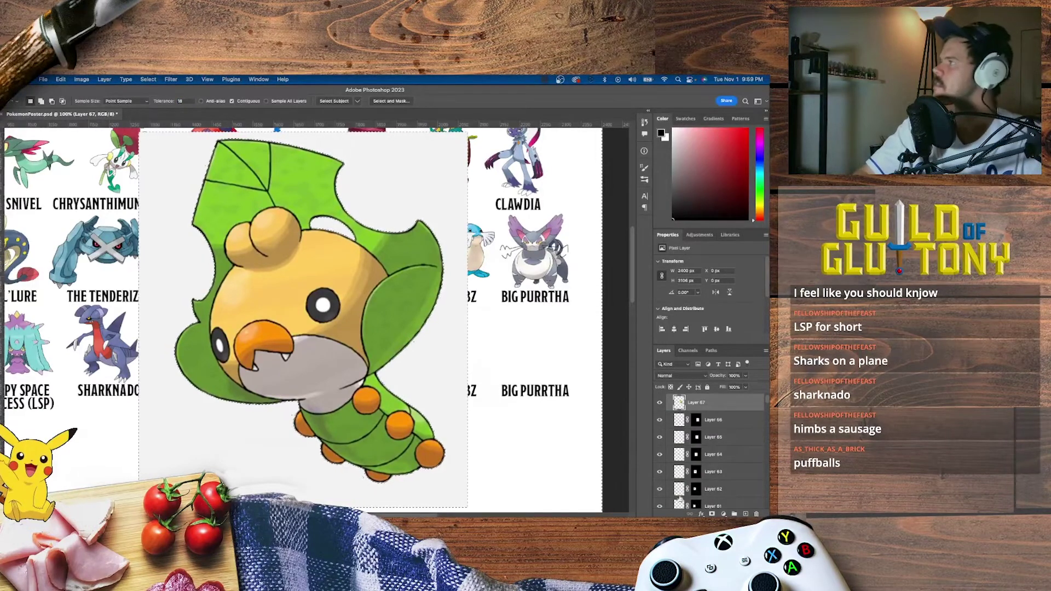
left_click_drag(399, 331, 385, 349)
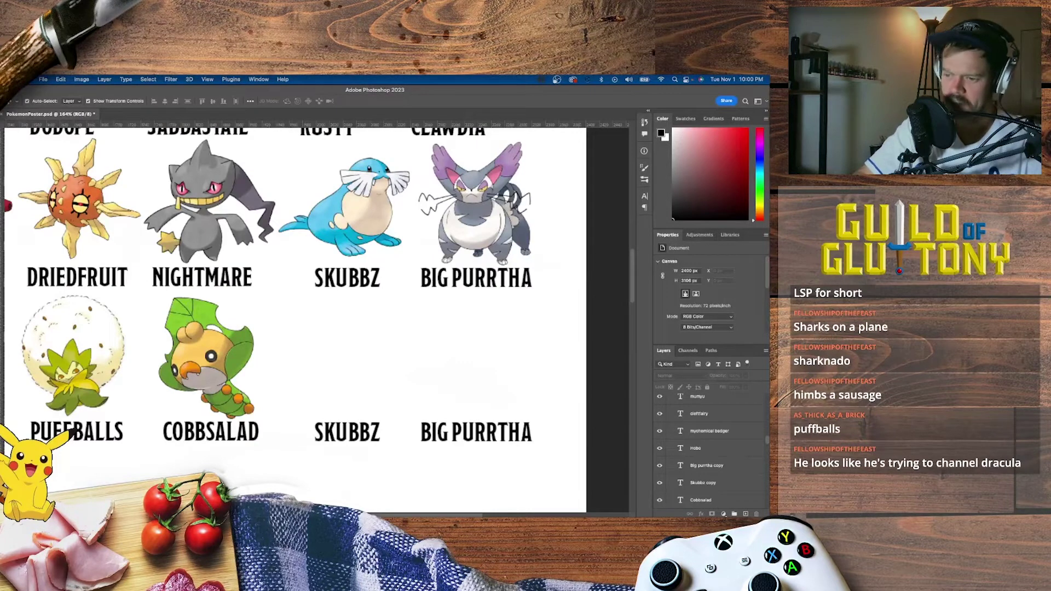
Replace the COBBSALAD label under the leaf-hooded caterpillar with DRACULARVA.
scroll(254, 478, "down", 1)
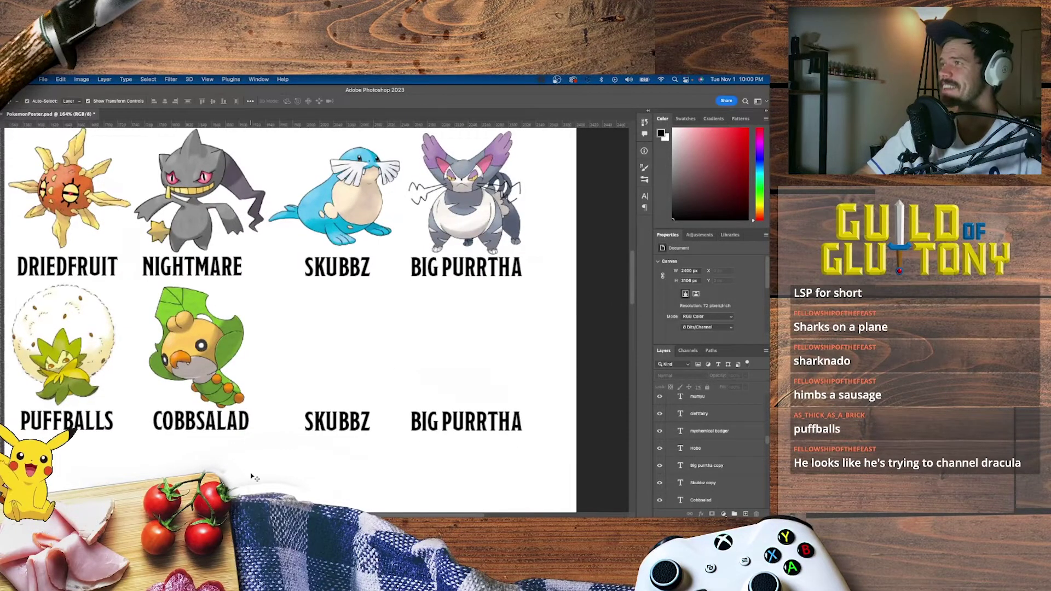
scroll(254, 478, "left", 2)
double_click(220, 415)
type("DRA")
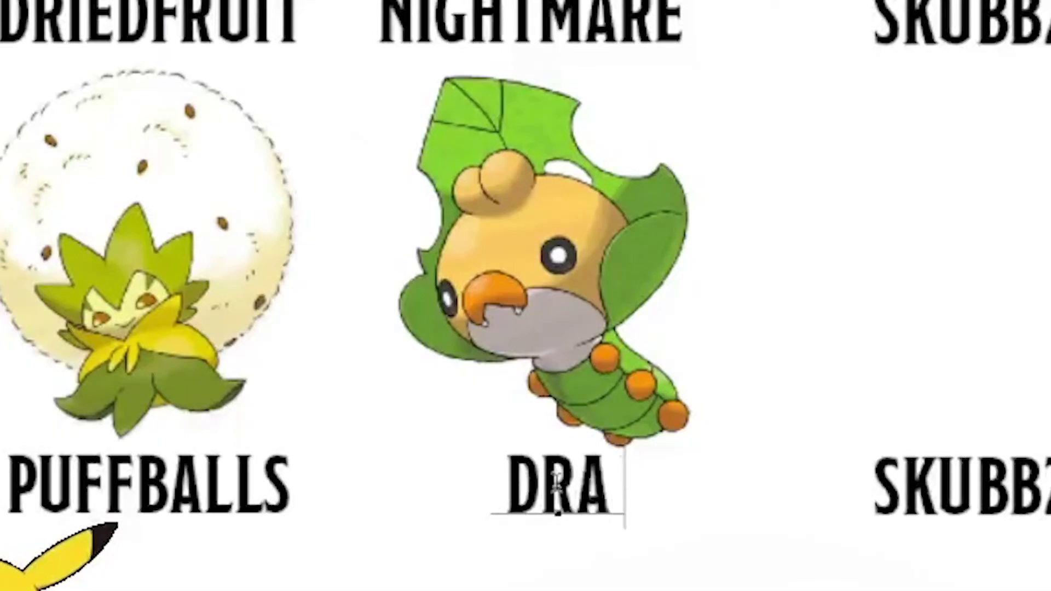
type("CULR")
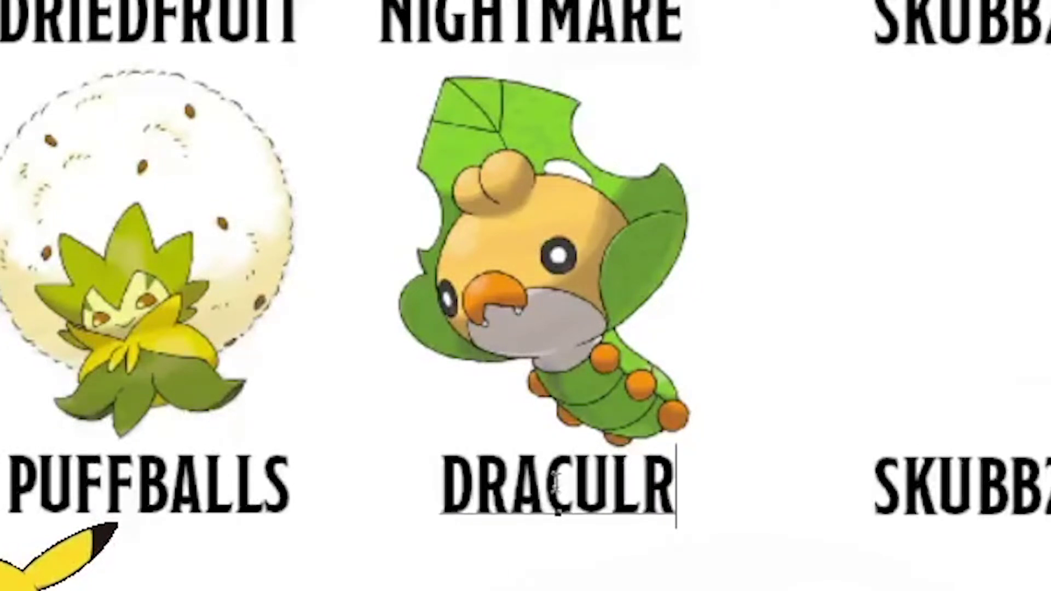
key("BackSpace")
type("ARVA")
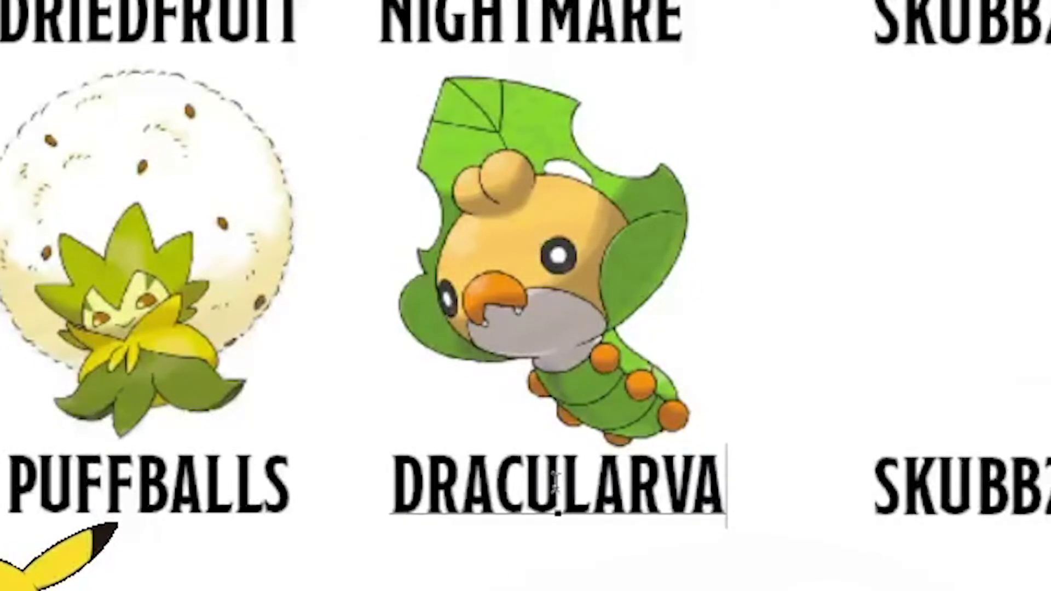
key("super+Return")
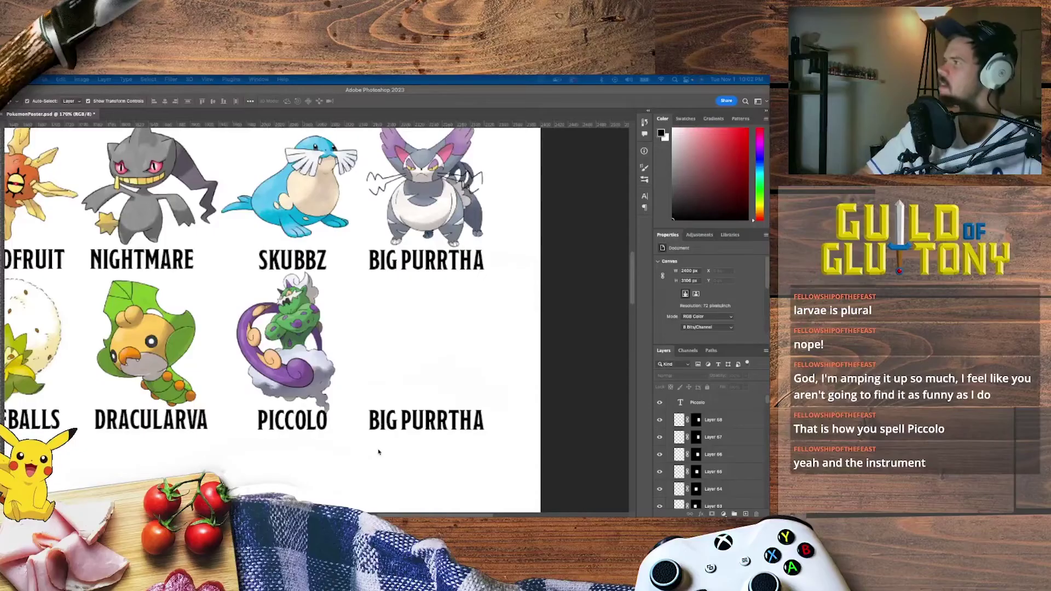
Paste the pink-and-blue hatted creature image, select its light grey background, and add a layer mask to hide that background.
left_click(378, 451)
key("super+v")
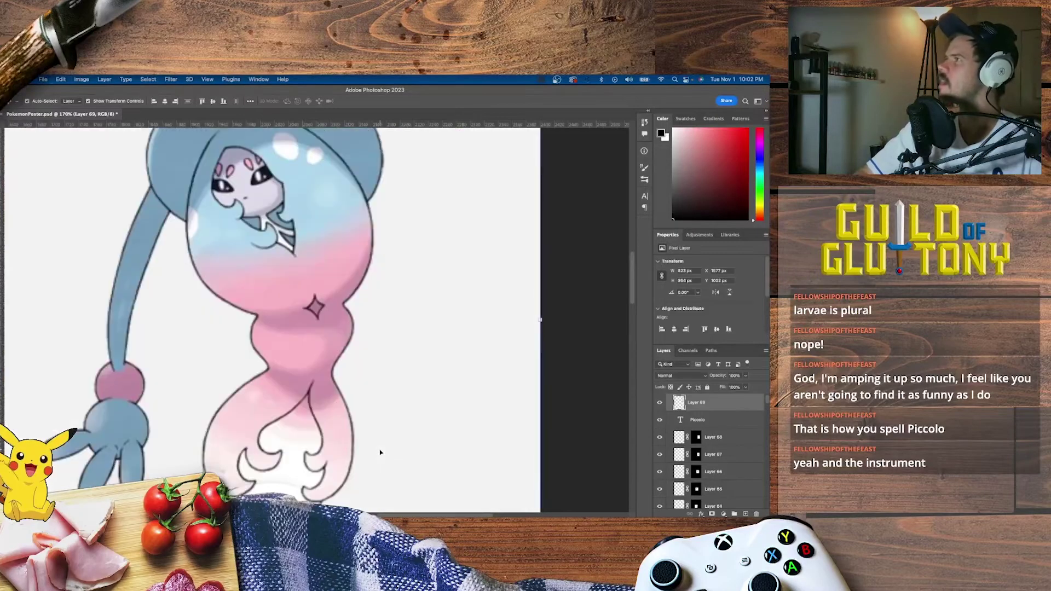
key("super+minus")
key("w")
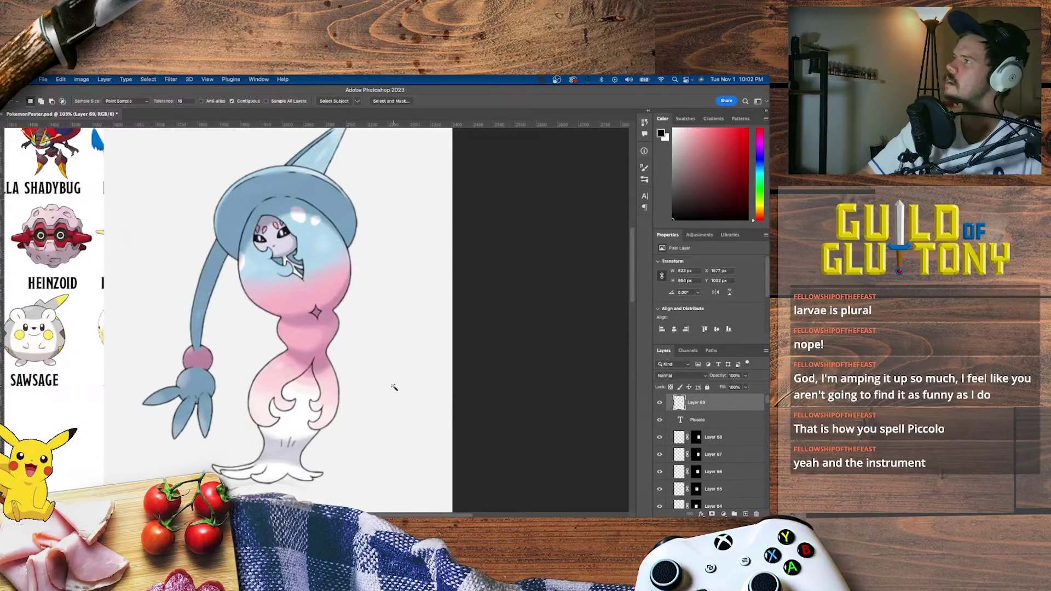
scroll(394, 389, "down", 2)
left_click(394, 390)
key("super+shift+i")
left_click(711, 513, "alt")
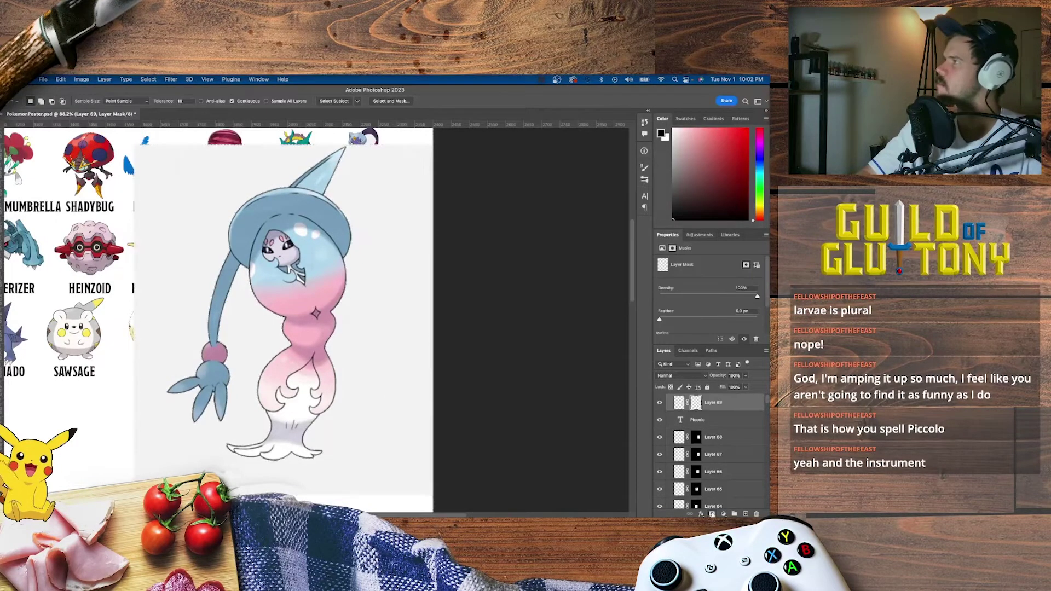
key("v")
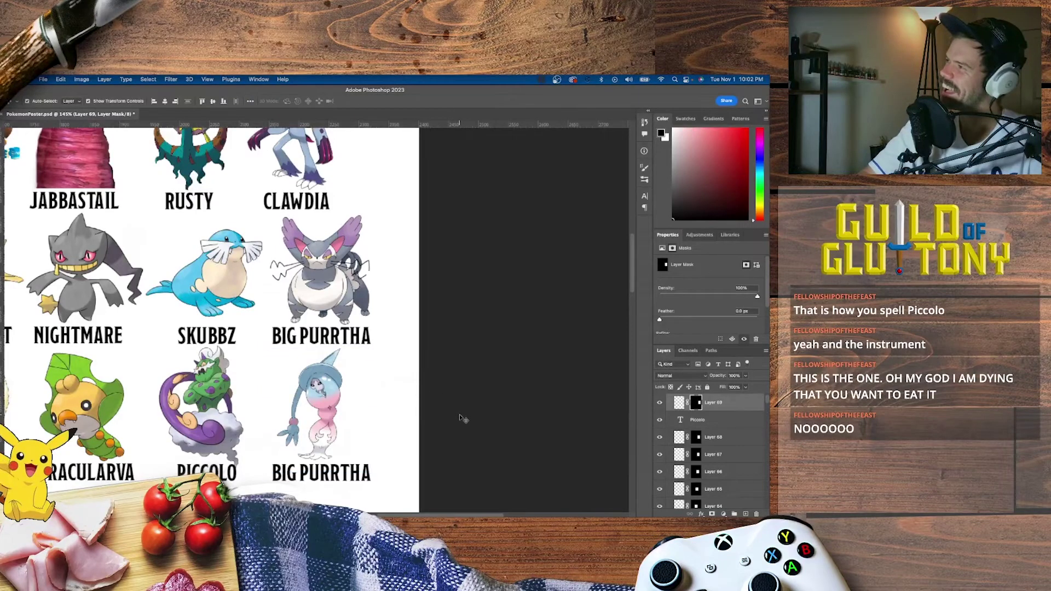
Enlarge the masked hatted creature slightly in its seventh-row slot above the duplicate BIG PURRTHA label, then deselect it.
scroll(459, 418, "up", 4)
scroll(460, 418, "down", 3)
scroll(459, 418, "down", 1)
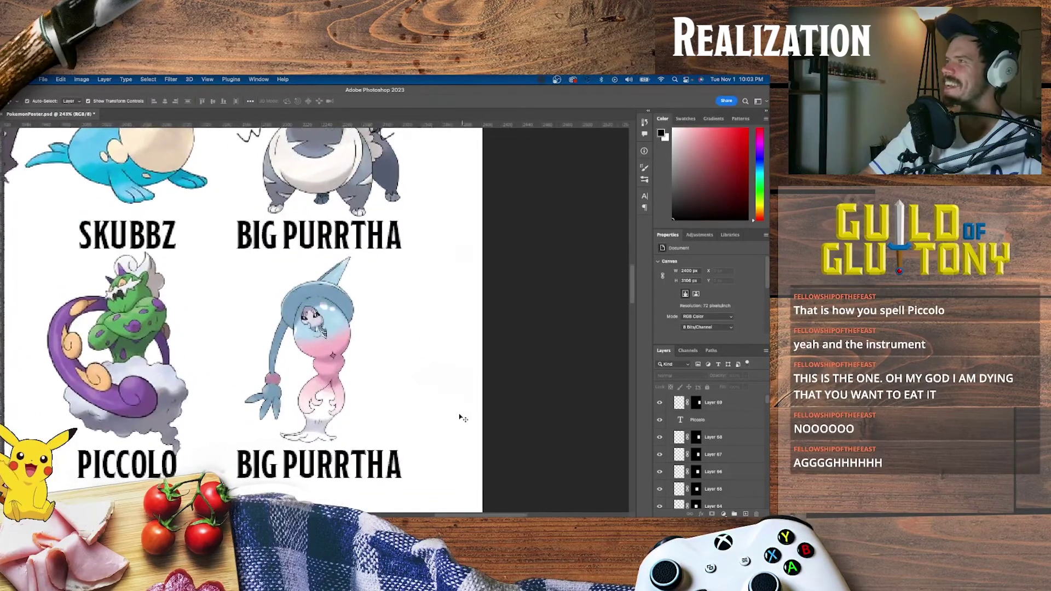
left_click(325, 332)
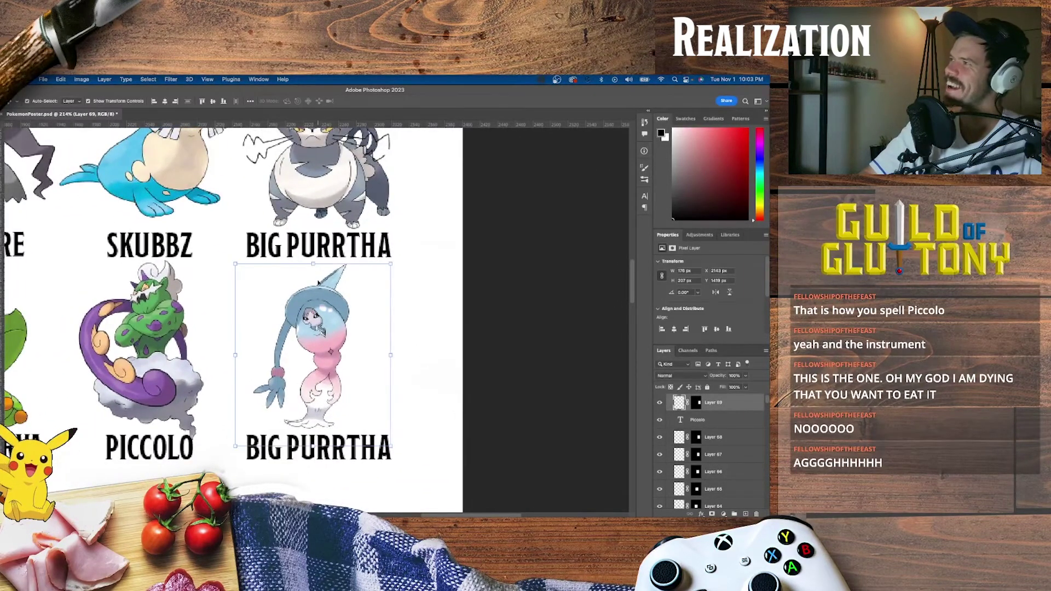
left_click_drag(313, 266, 313, 262)
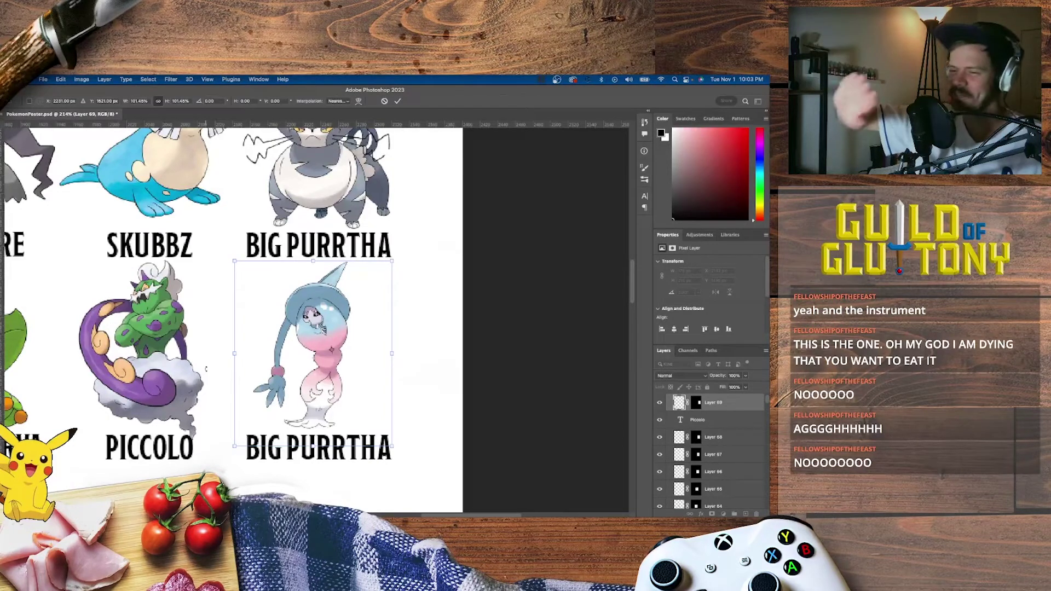
key("Return")
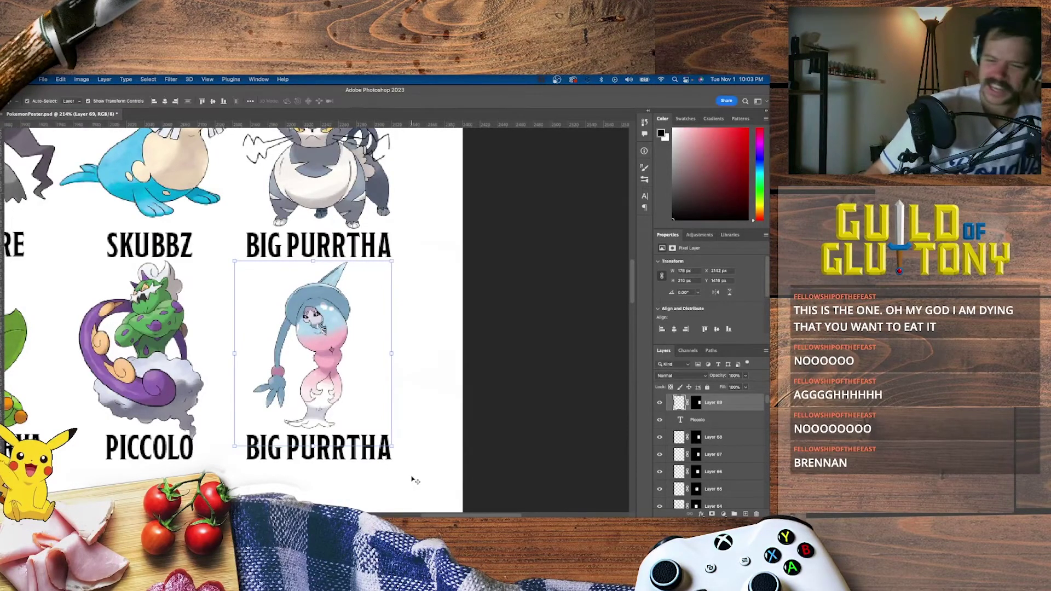
left_click(414, 468)
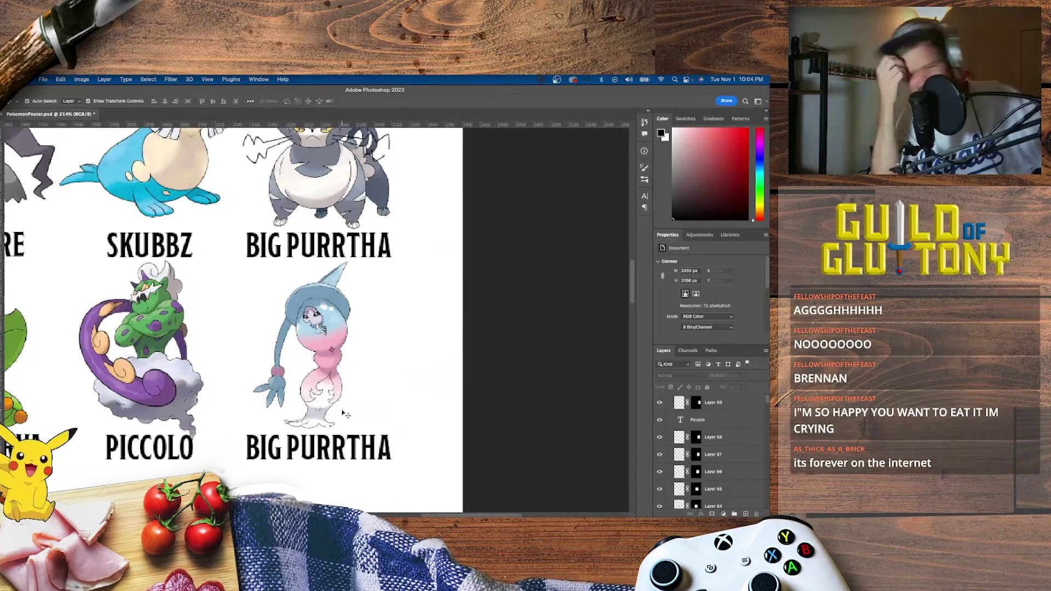